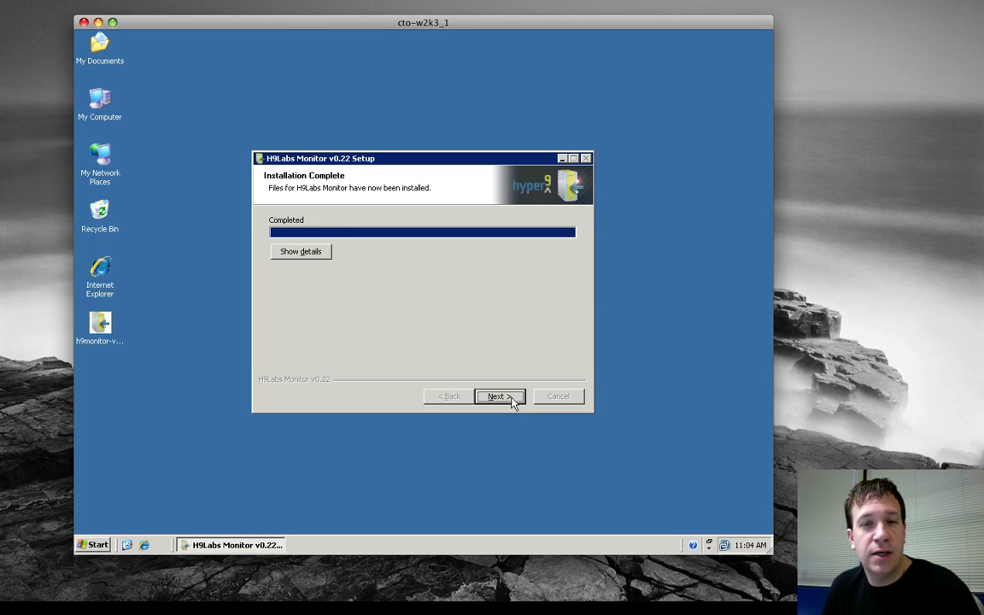
# Complete the H9Labs Monitor v0.22 setup wizard, then launch H9Labs Monitor and dismiss its notification.
pyautogui.click(510, 398)
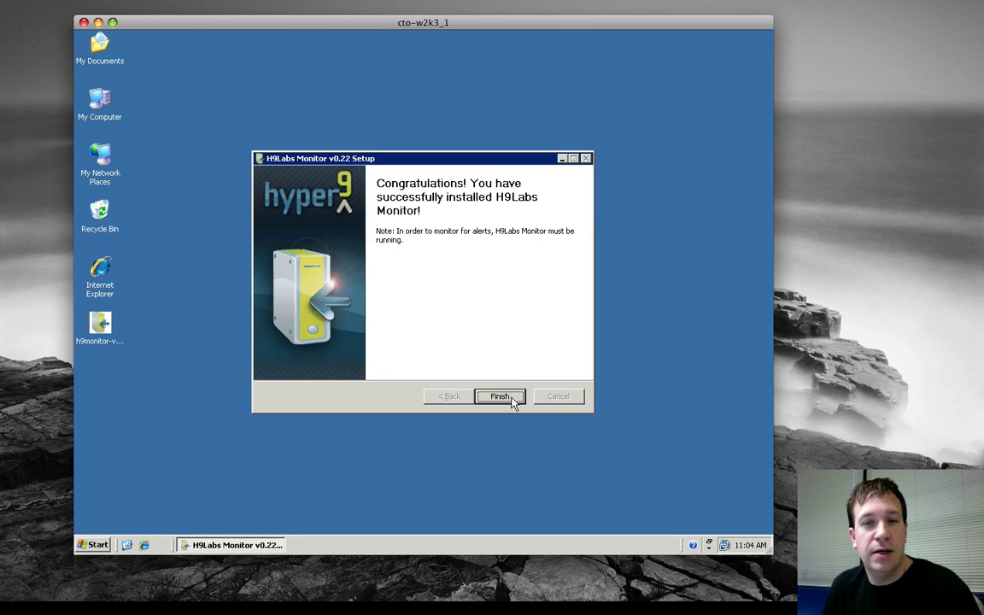
pyautogui.click(499, 396)
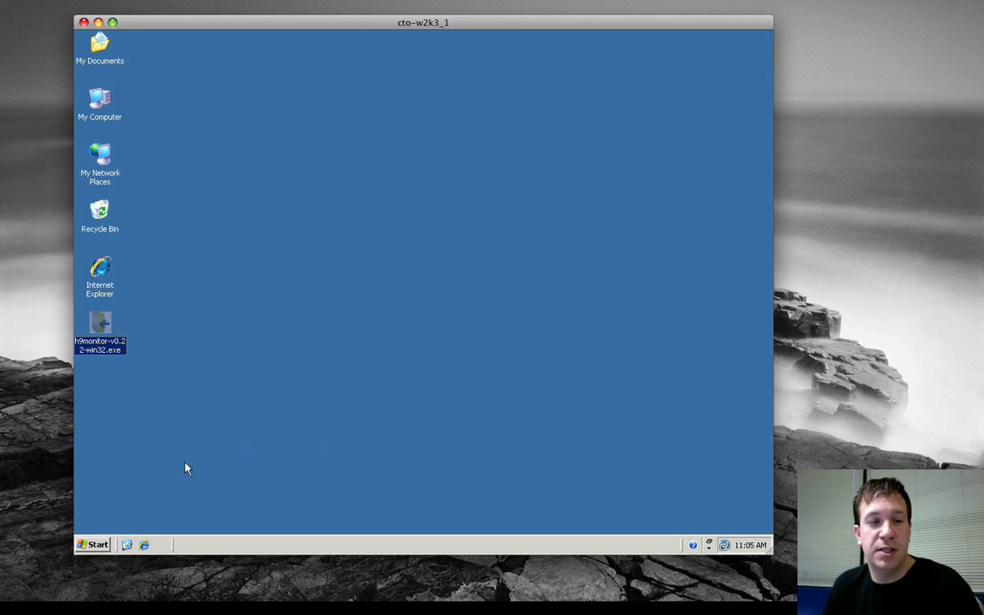
pyautogui.click(103, 545)
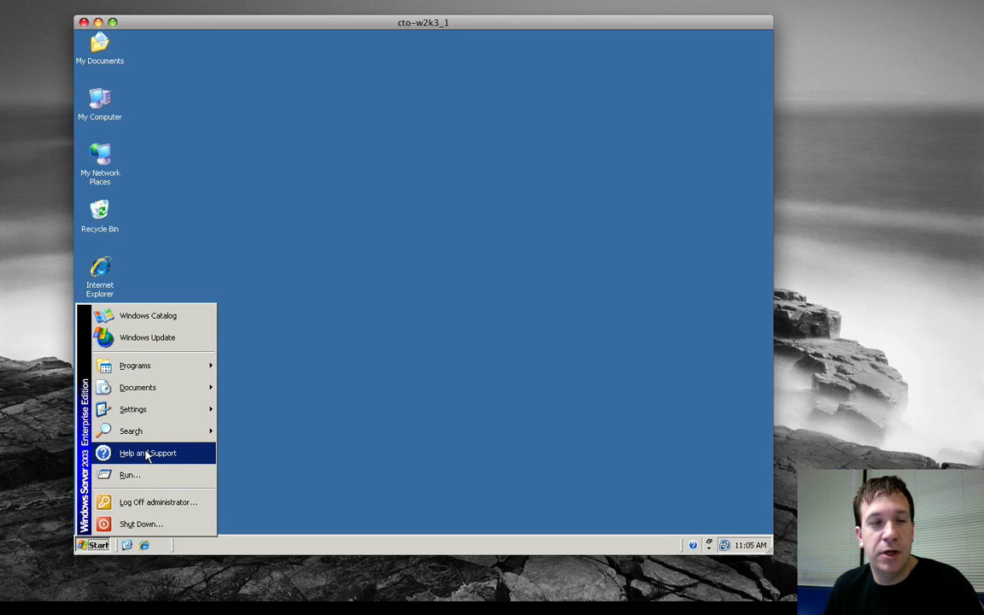
pyautogui.moveTo(176, 373)
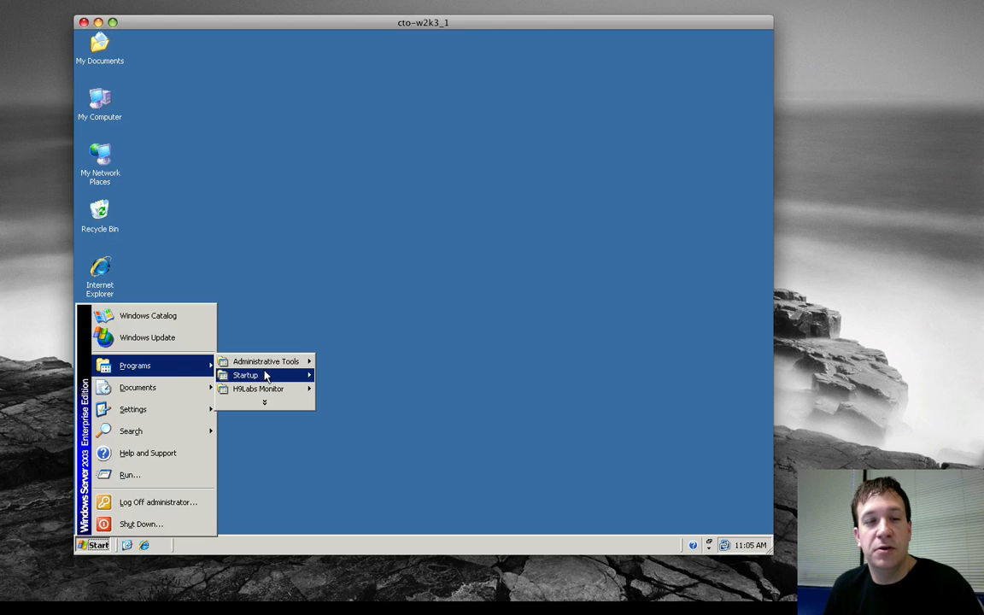
pyautogui.moveTo(276, 393)
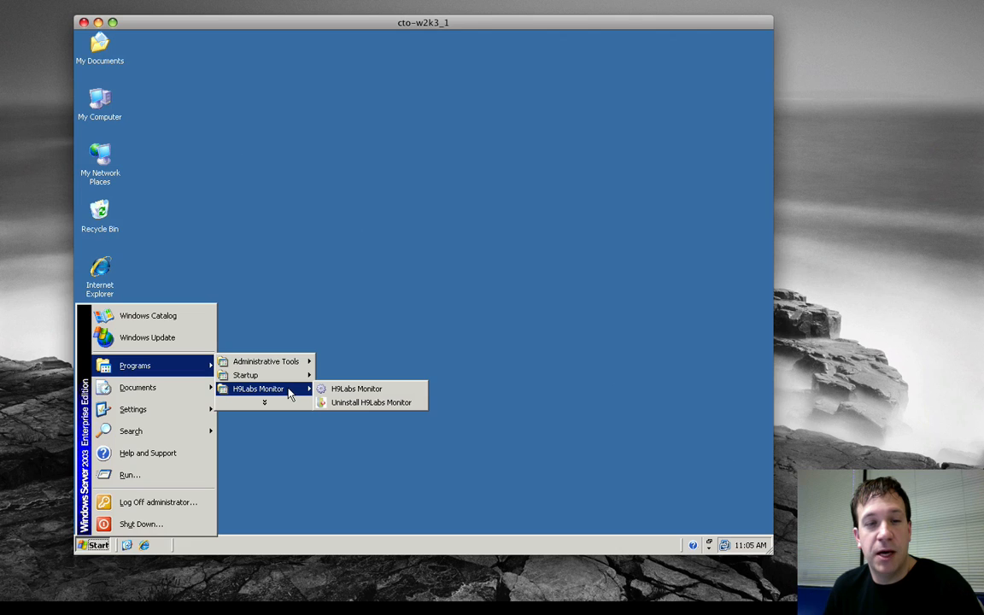
pyautogui.click(373, 391)
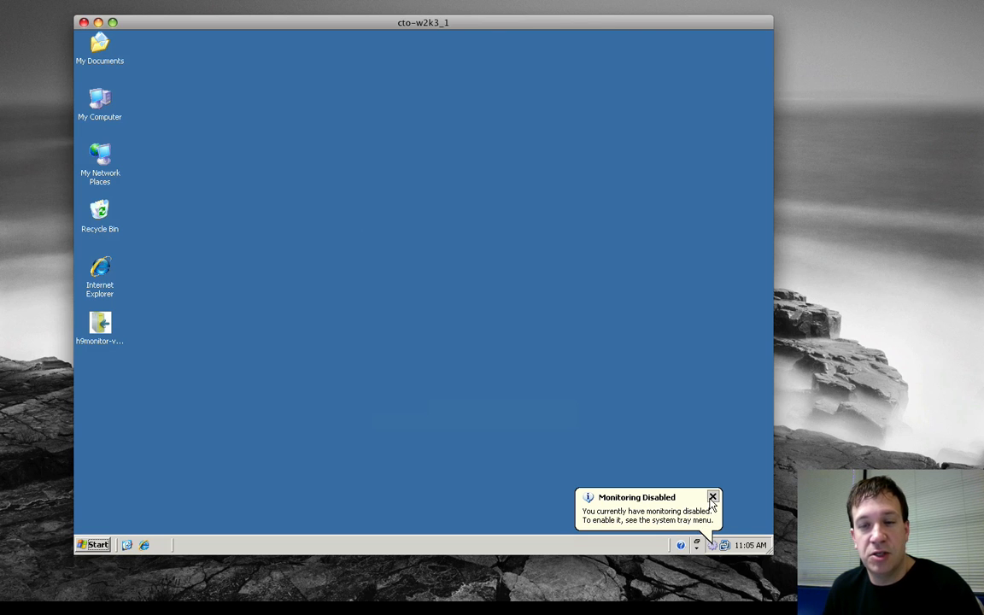
pyautogui.click(712, 498)
pyautogui.click(712, 498)
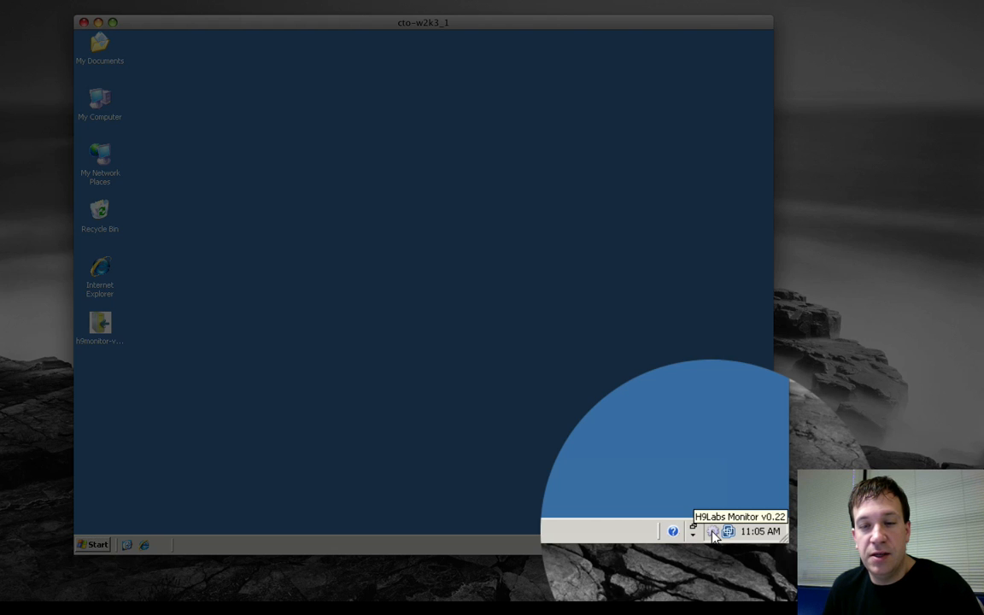
# Open the H9Labs Monitor configuration and review the Hyper9 hostname and login fields in the general query settings.
pyautogui.rightClick(714, 533)
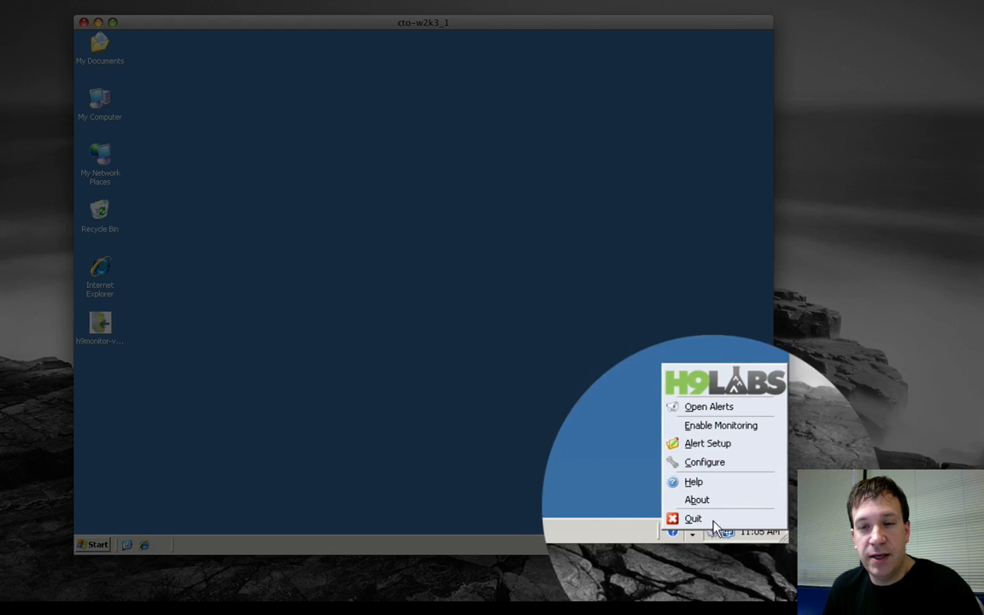
pyautogui.click(718, 469)
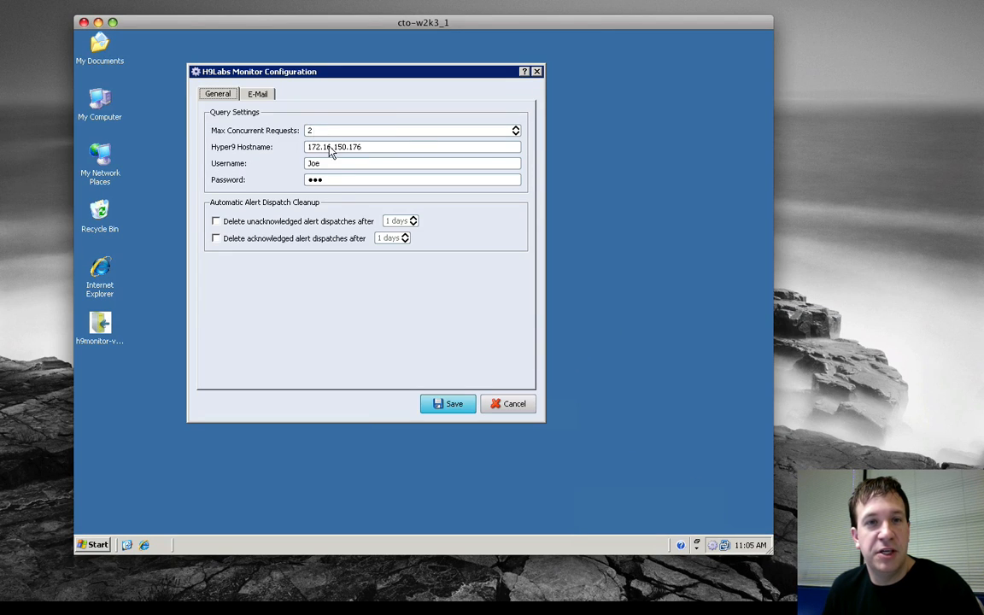
pyautogui.click(385, 146)
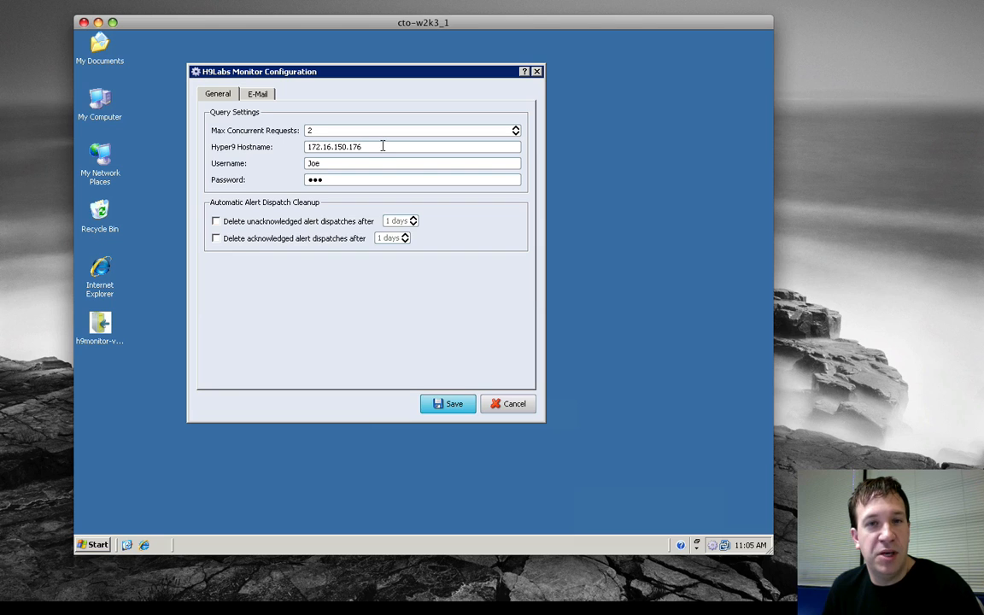
pyautogui.moveTo(382, 147); pyautogui.dragTo(268, 146)
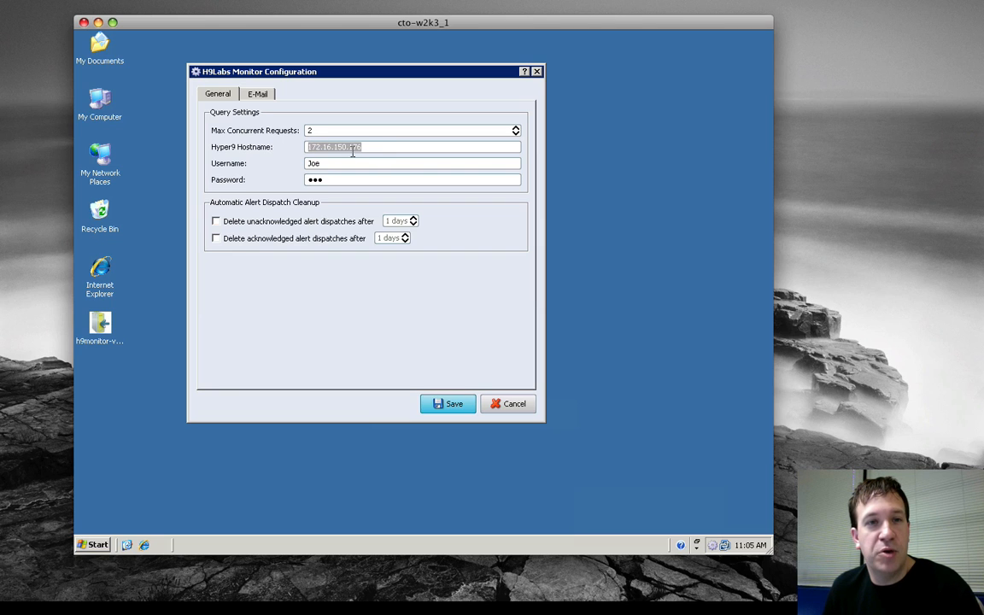
pyautogui.click(382, 147)
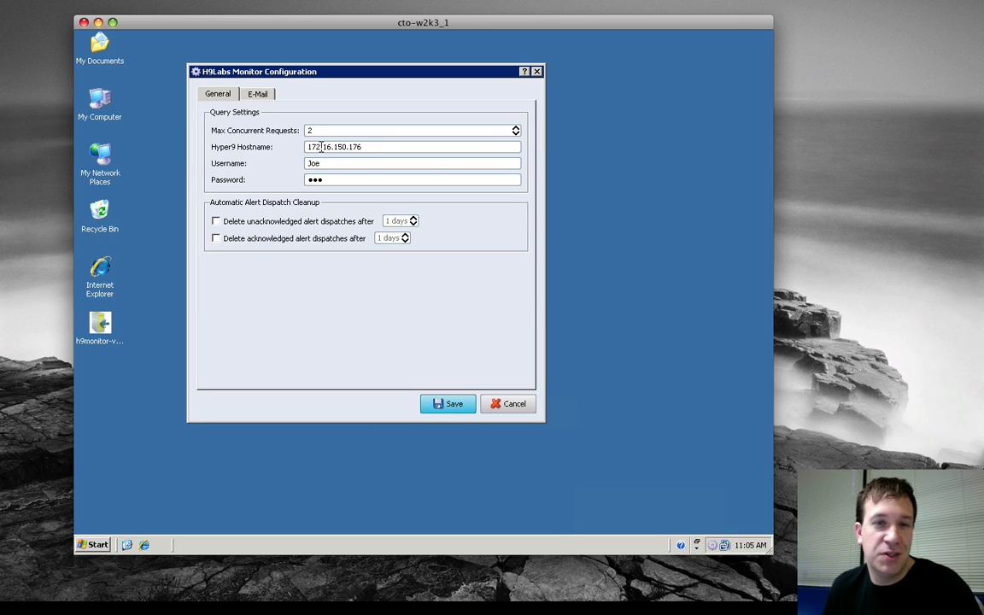
pyautogui.click(352, 163)
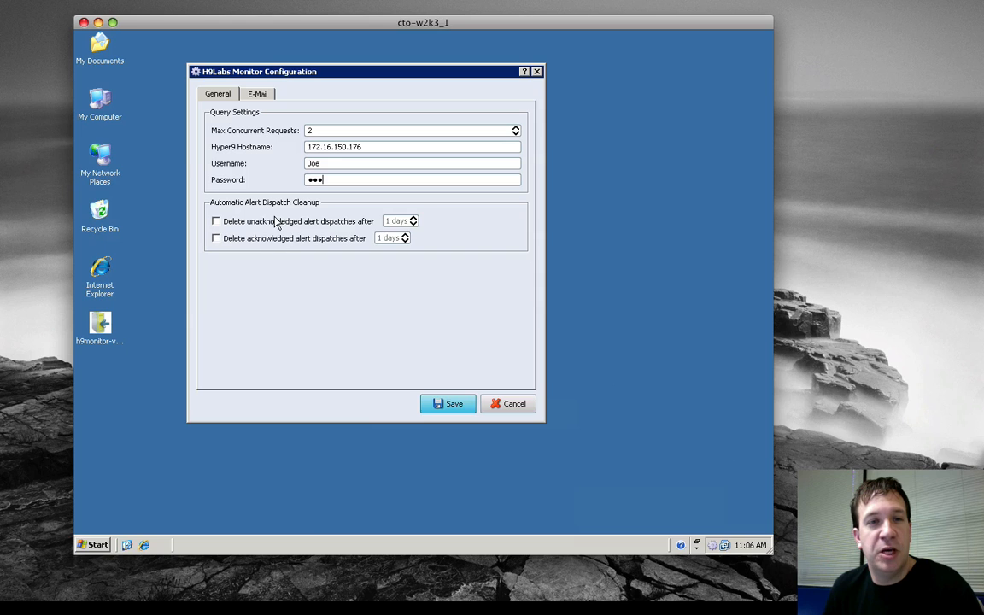
# Test the SMTP authentication credentials in the monitor's e-mail settings.
pyautogui.click(258, 97)
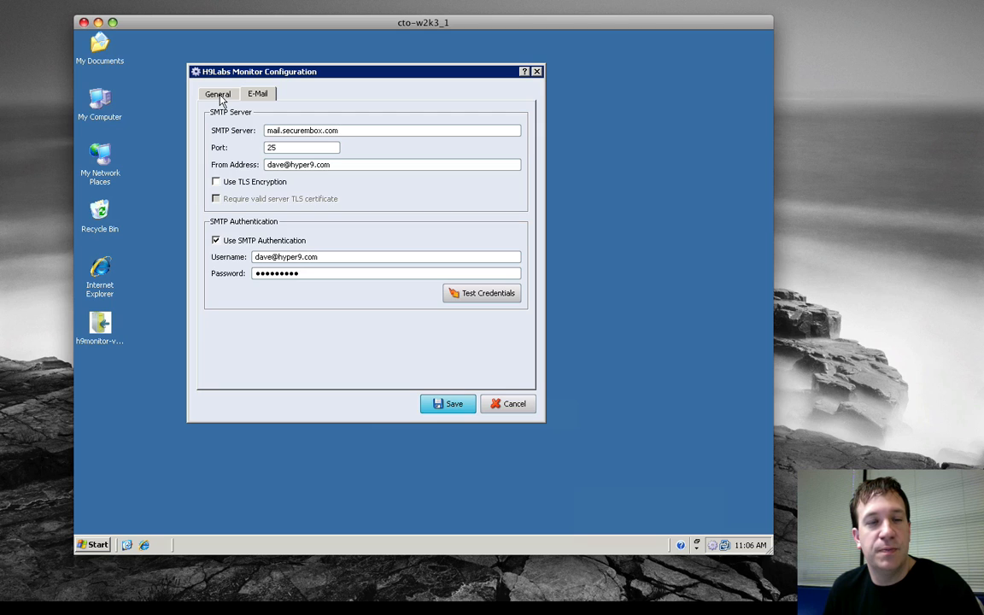
pyautogui.click(486, 298)
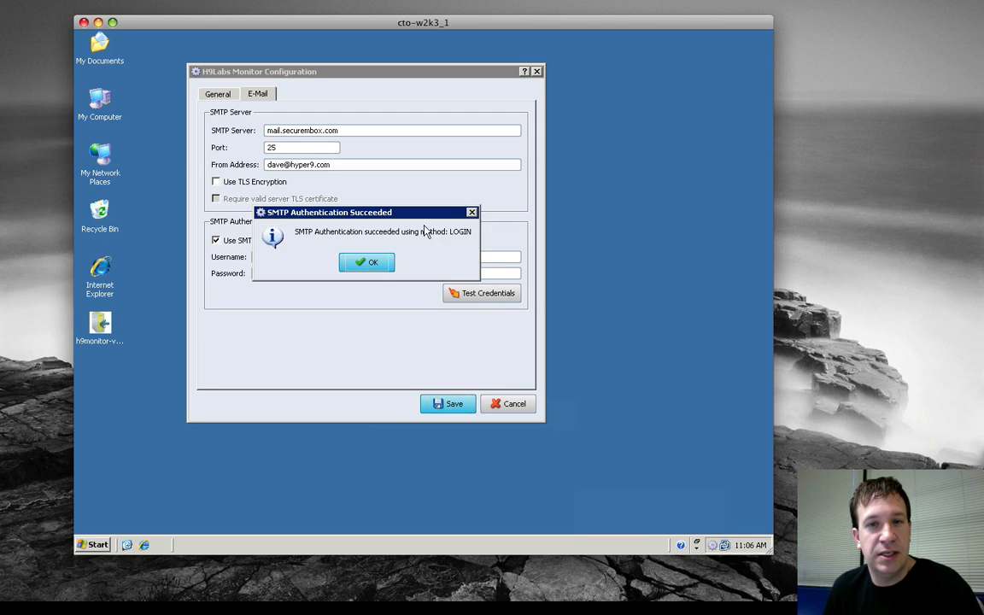
pyautogui.click(368, 264)
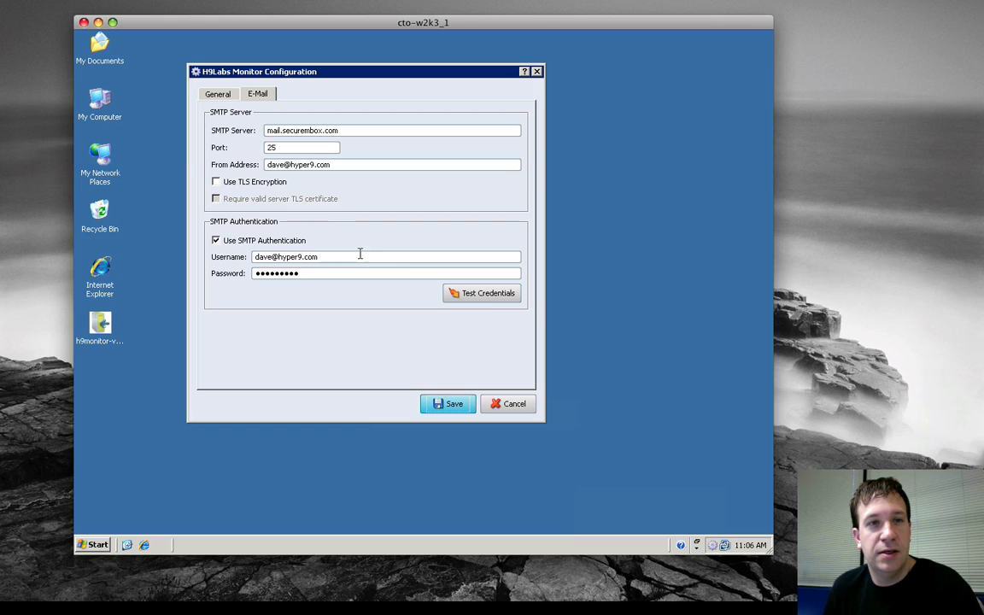
# Copy the Hyper9 hostname from the general query settings and save the monitor configuration.
pyautogui.click(227, 96)
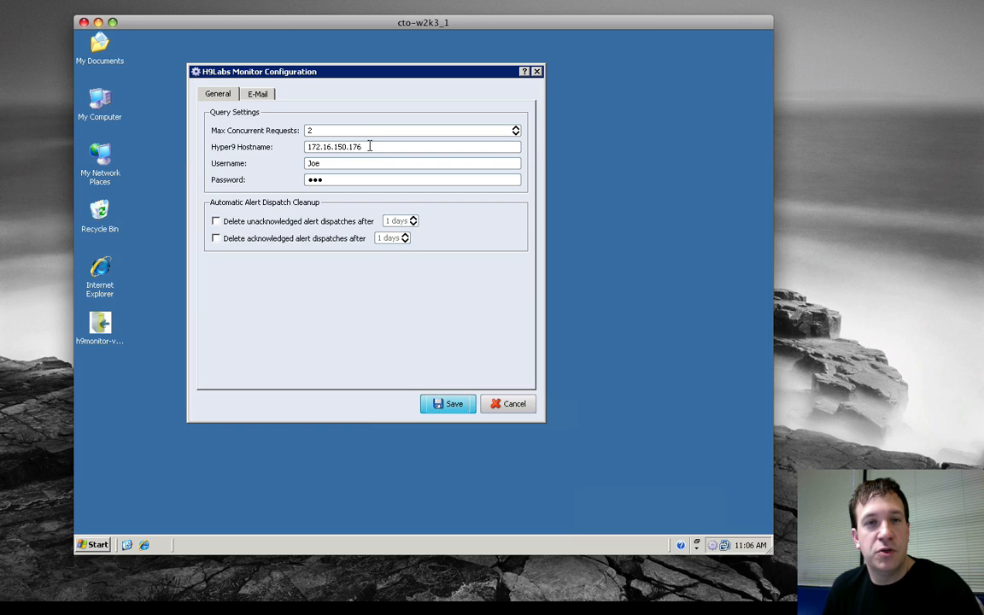
pyautogui.doubleClick(306, 146)
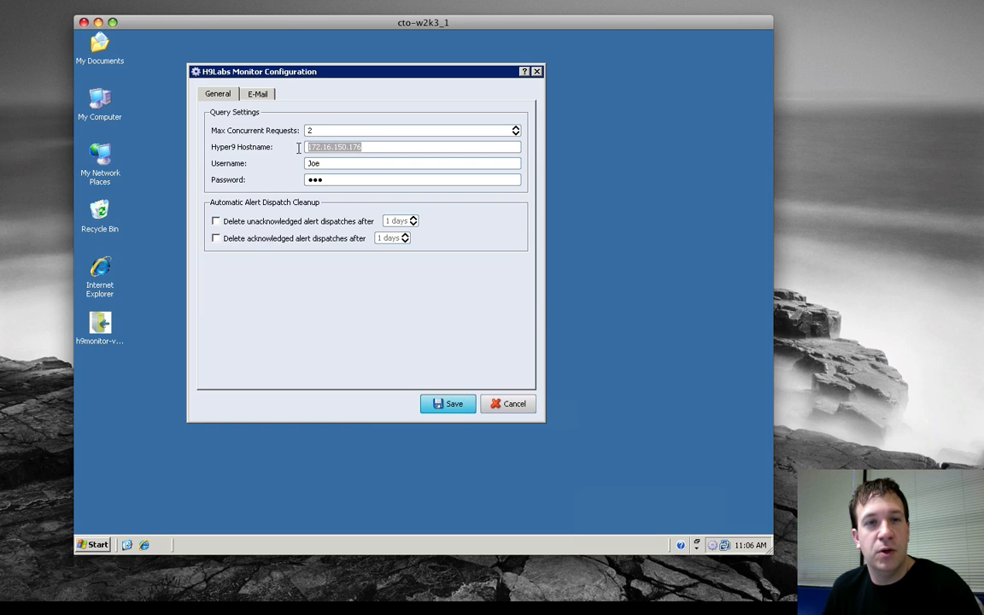
pyautogui.rightClick(322, 149)
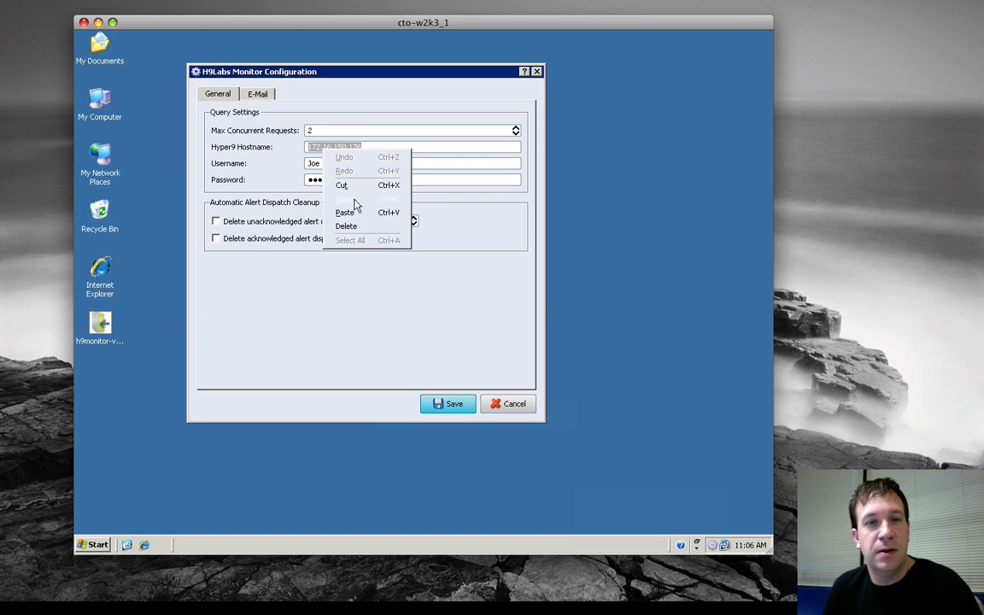
pyautogui.click(344, 198)
pyautogui.click(457, 408)
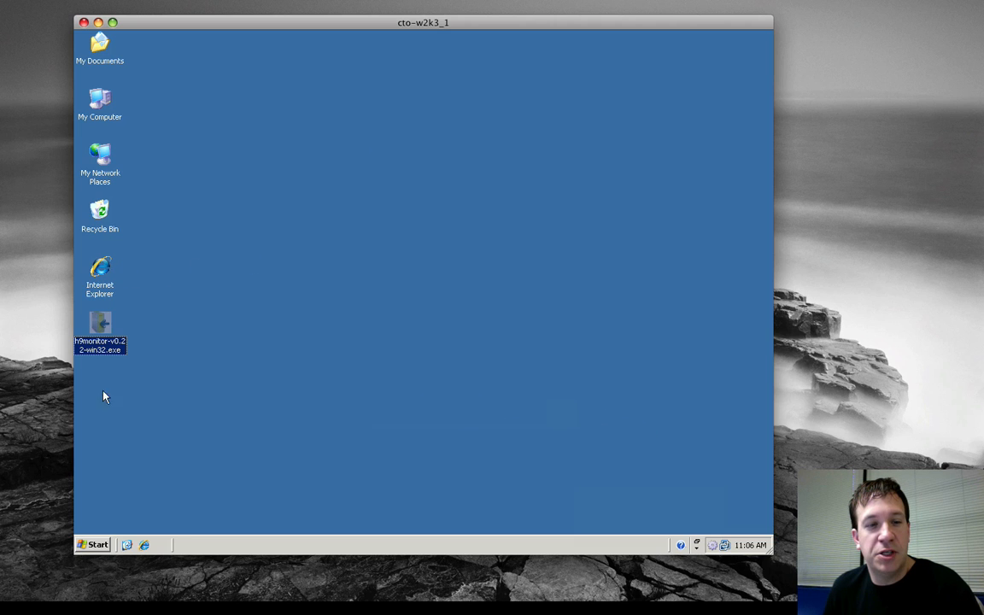
# Open 172.16.150.176 in Internet Explorer, turning off the automatic Phishing Filter.
pyautogui.click(144, 544)
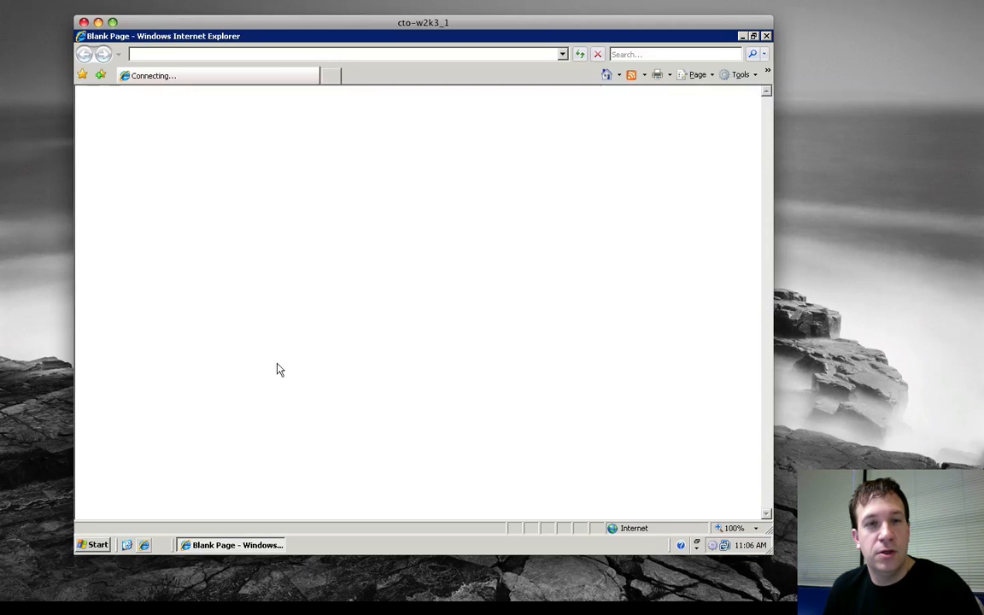
pyautogui.write('172.16.150.176')
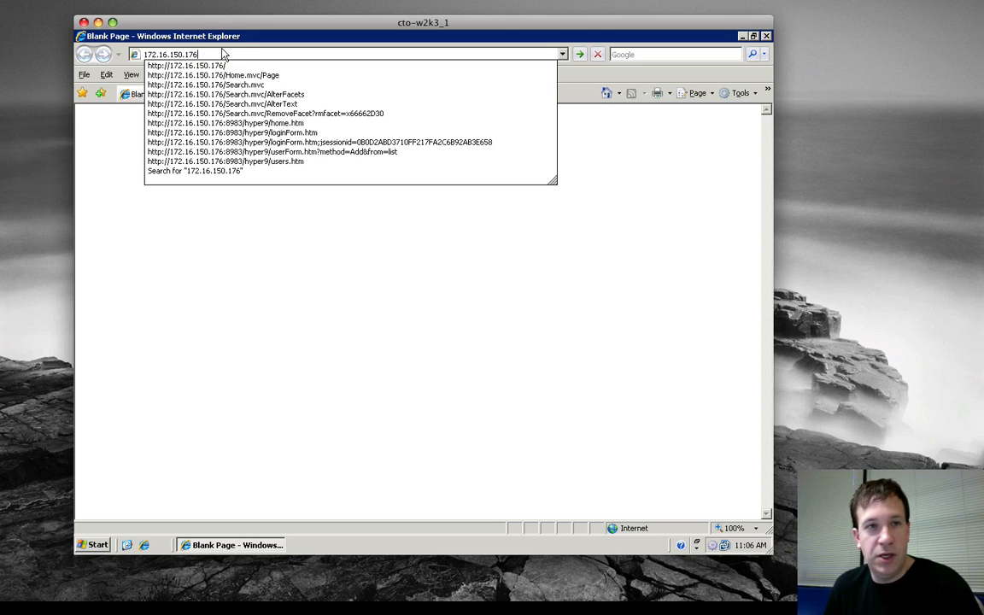
pyautogui.press('Return')
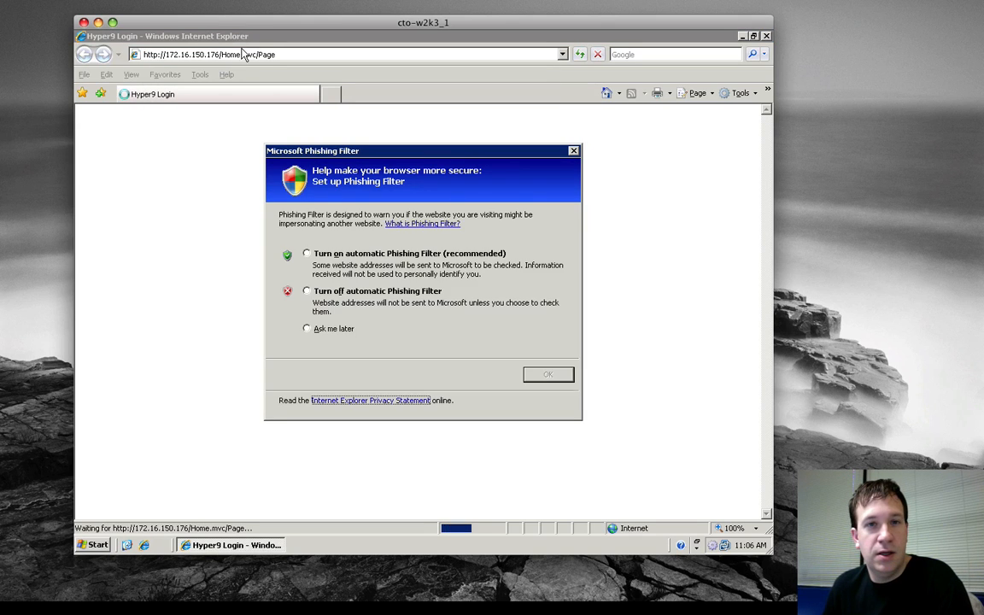
pyautogui.click(308, 290)
pyautogui.click(549, 375)
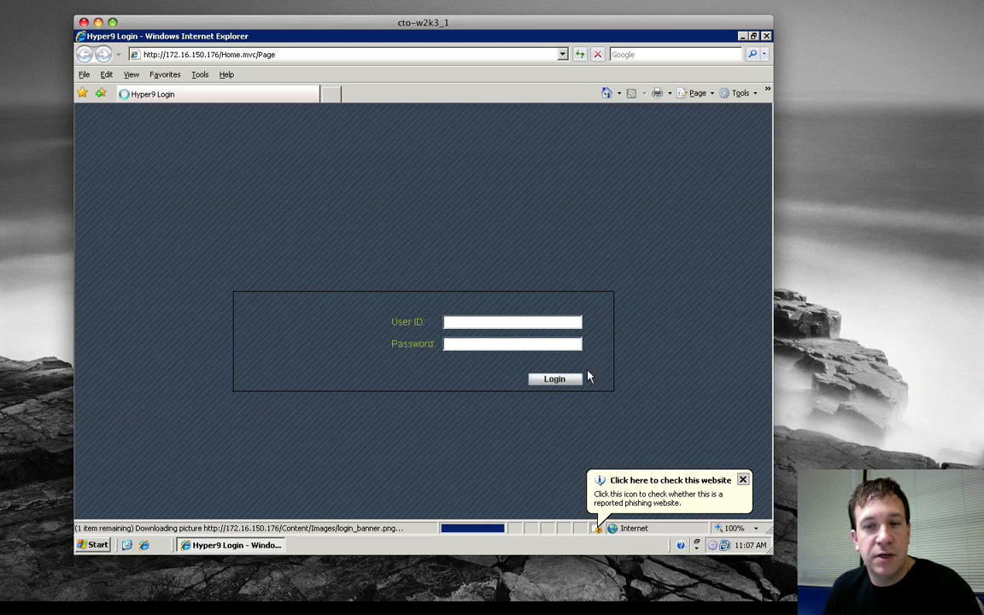
pyautogui.click(743, 479)
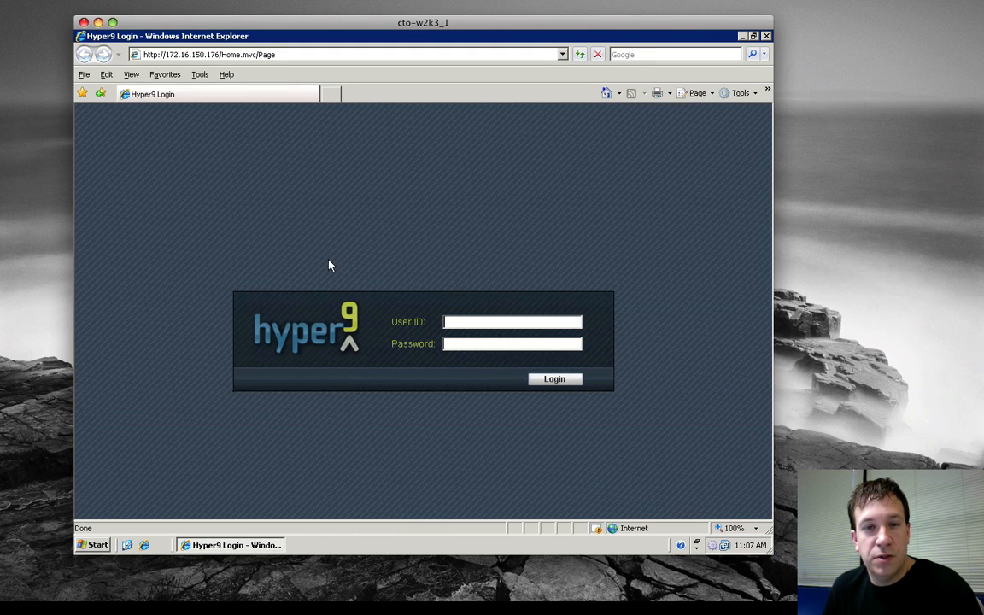
# Log in to Hyper9 with the saved user ID and password, and search the VMs for "vm".
pyautogui.click(449, 320)
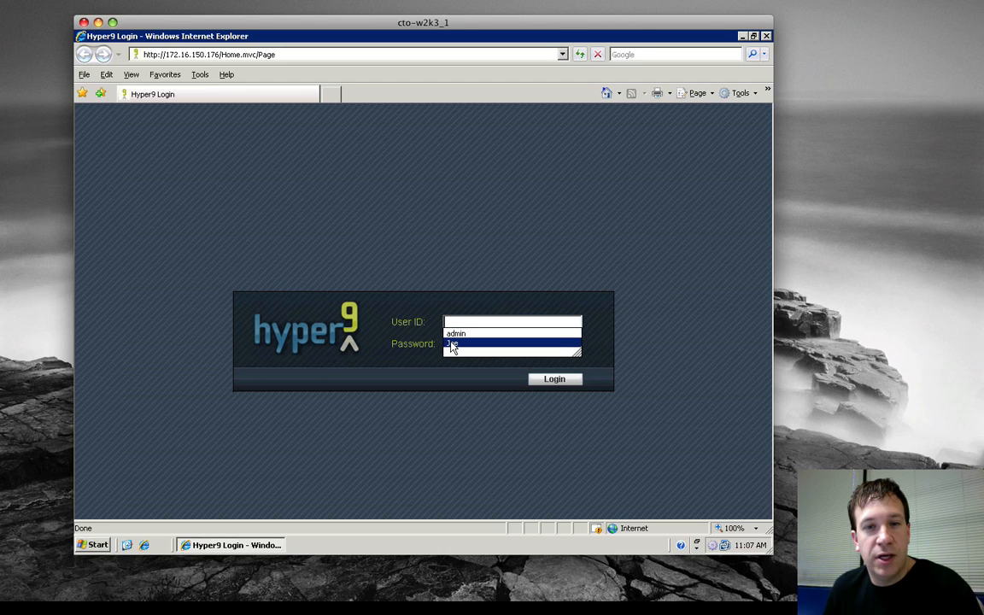
pyautogui.click(451, 345)
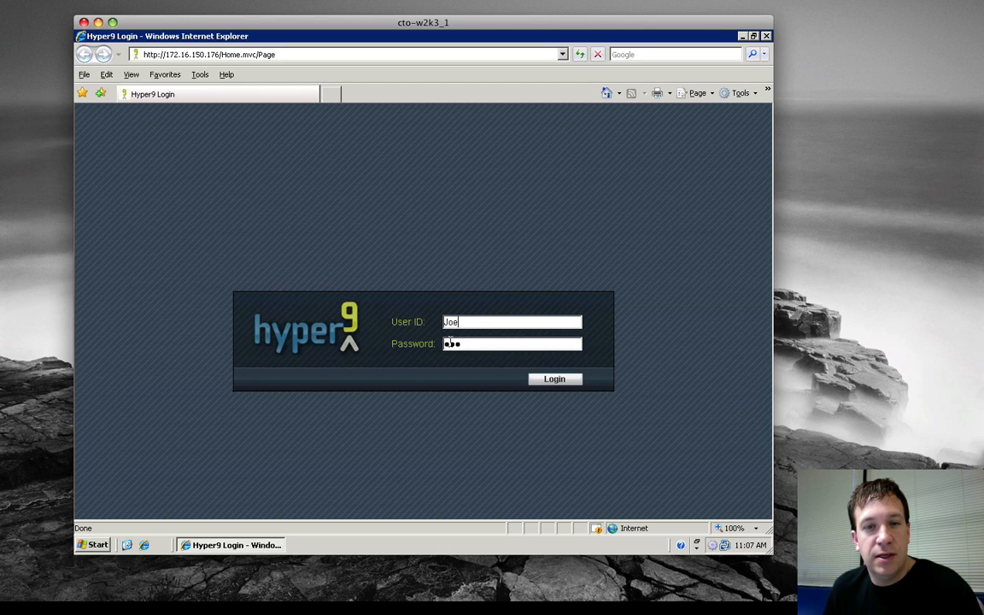
pyautogui.click(558, 381)
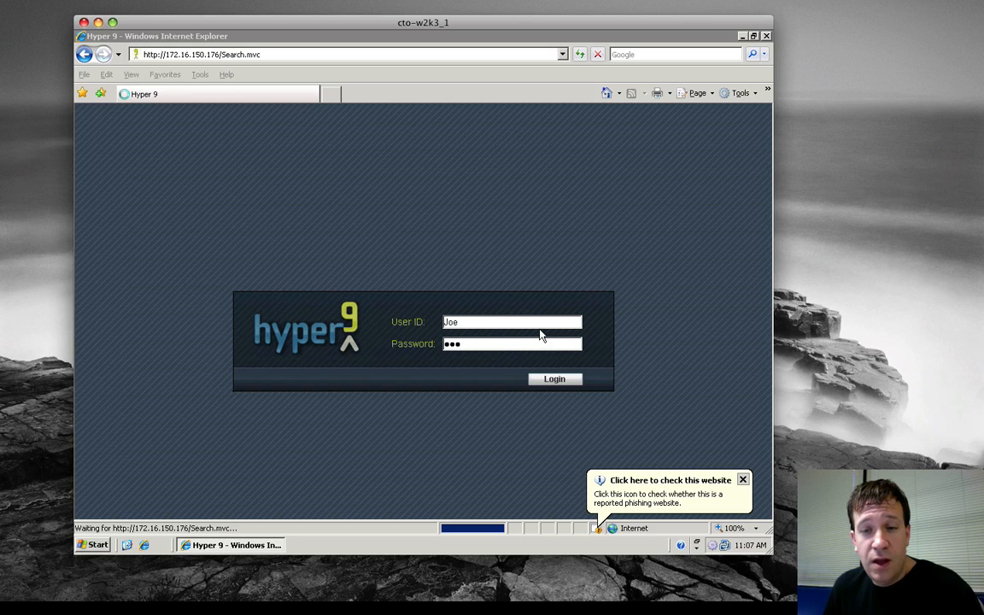
pyautogui.click(684, 444)
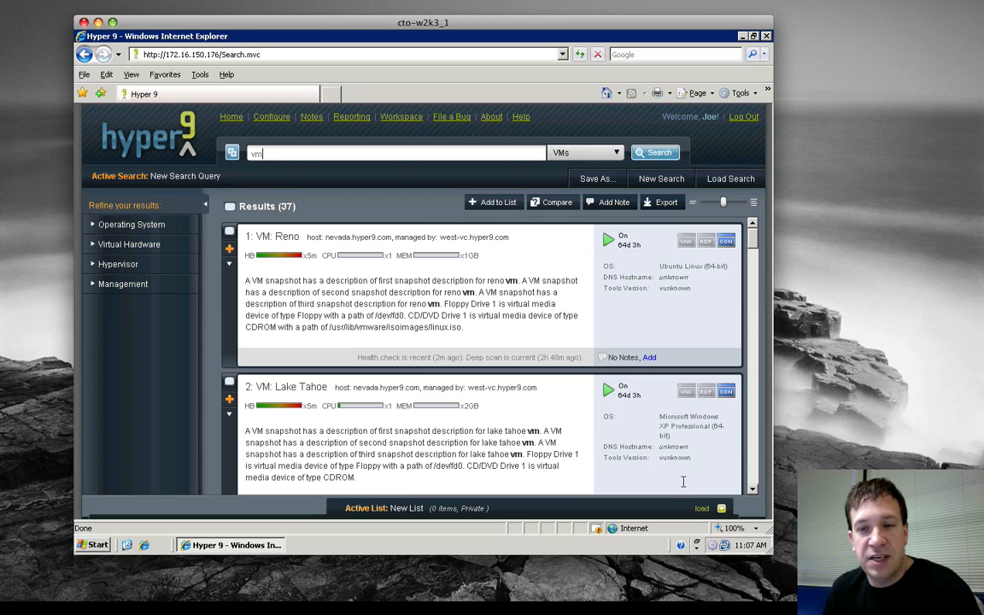
# Start a new alert from H9Labs Monitor's Alert Setup and name it "All VMs".
pyautogui.rightClick(713, 546)
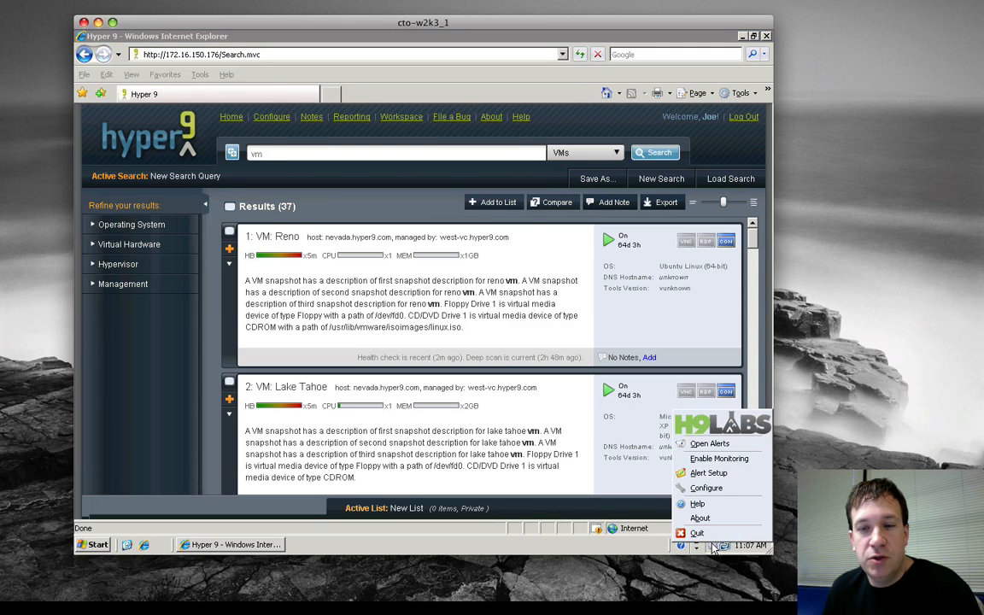
pyautogui.click(709, 473)
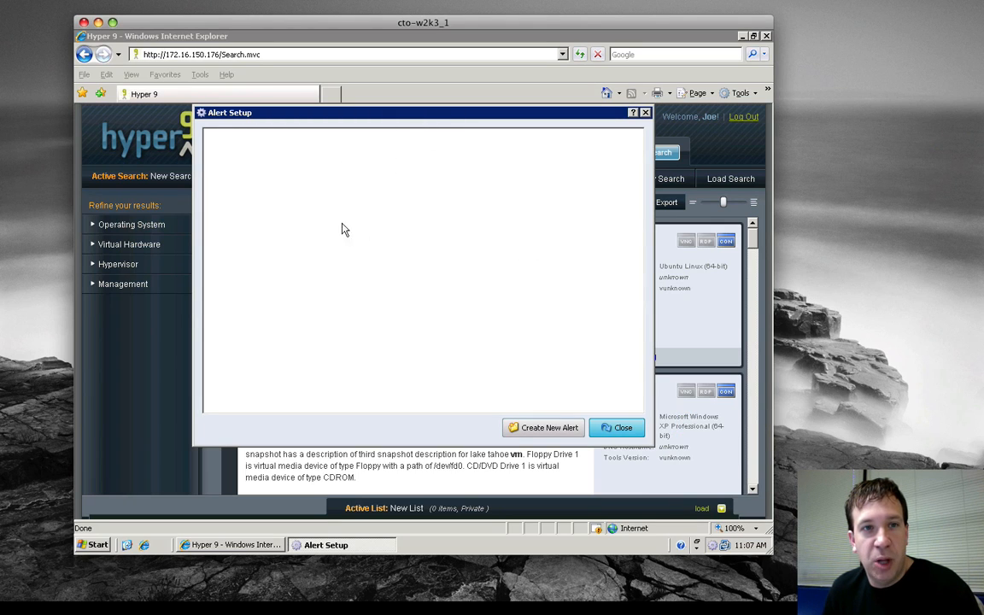
pyautogui.click(549, 429)
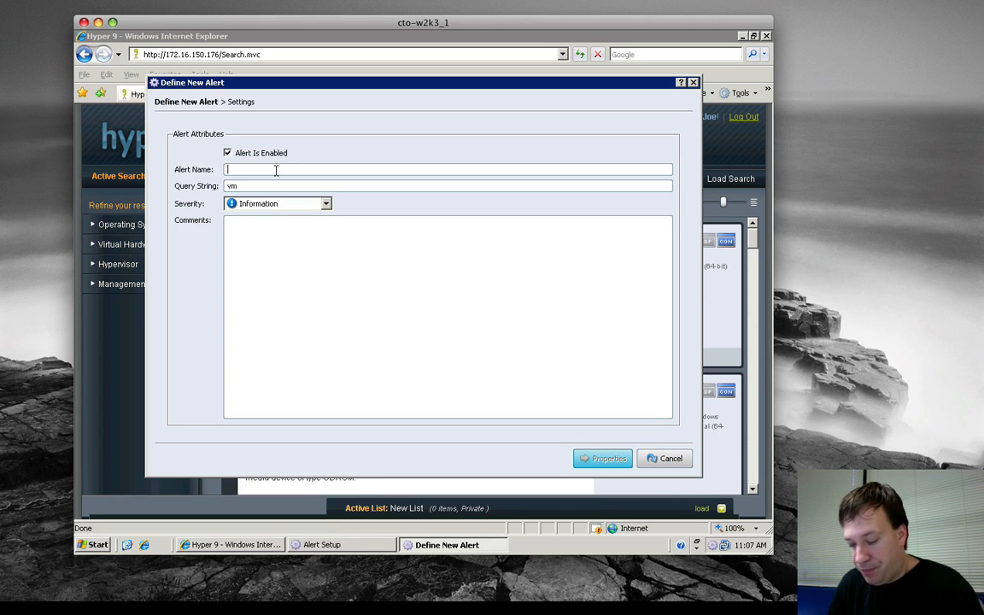
pyautogui.write('All VMs')
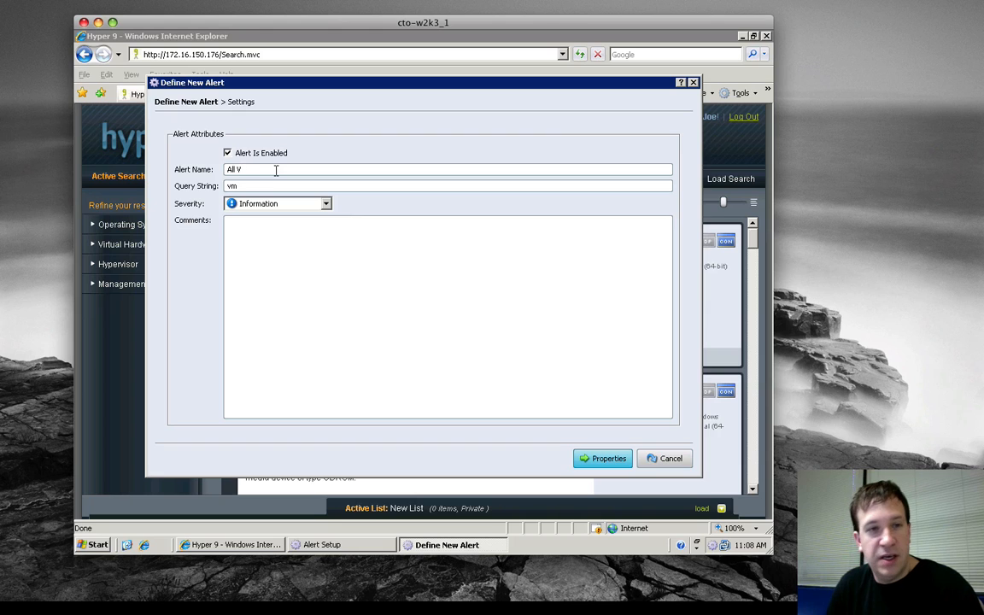
pyautogui.click(240, 185)
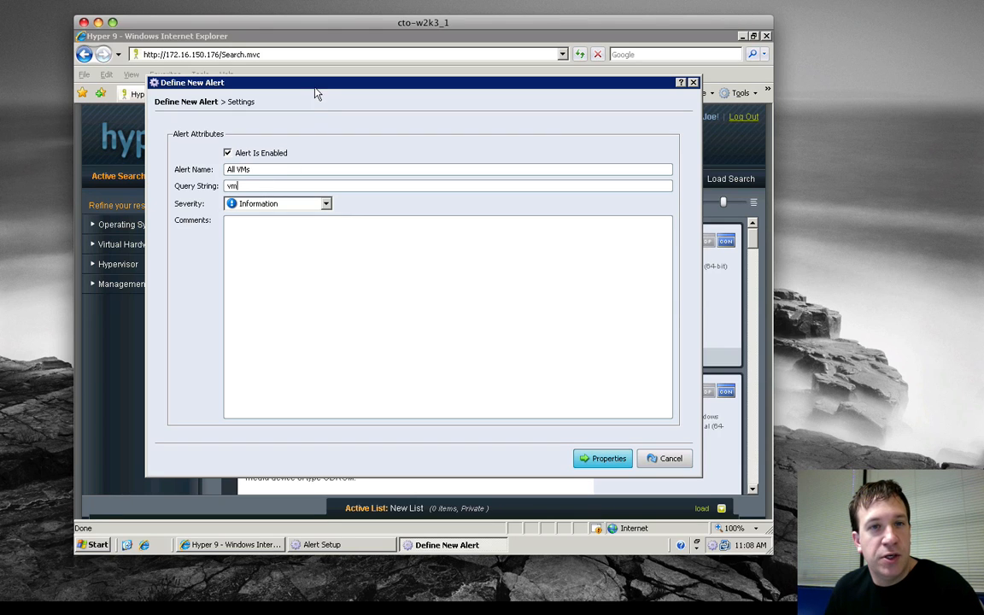
pyautogui.moveTo(315, 86); pyautogui.dragTo(334, 117)
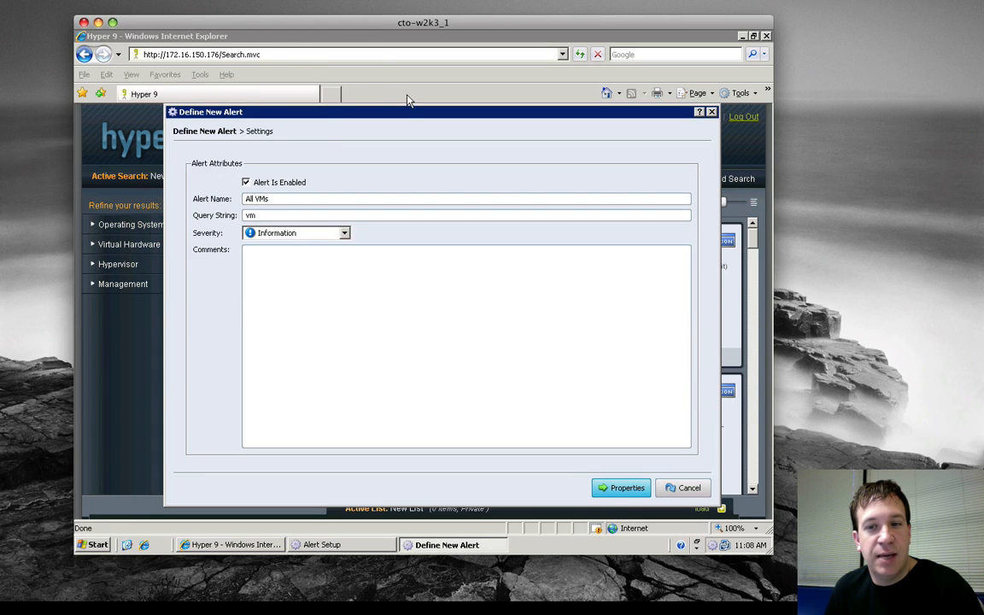
# Set the alert's severity to Warning and enter the comment "Watch the number and set of VMs".
pyautogui.click(431, 80)
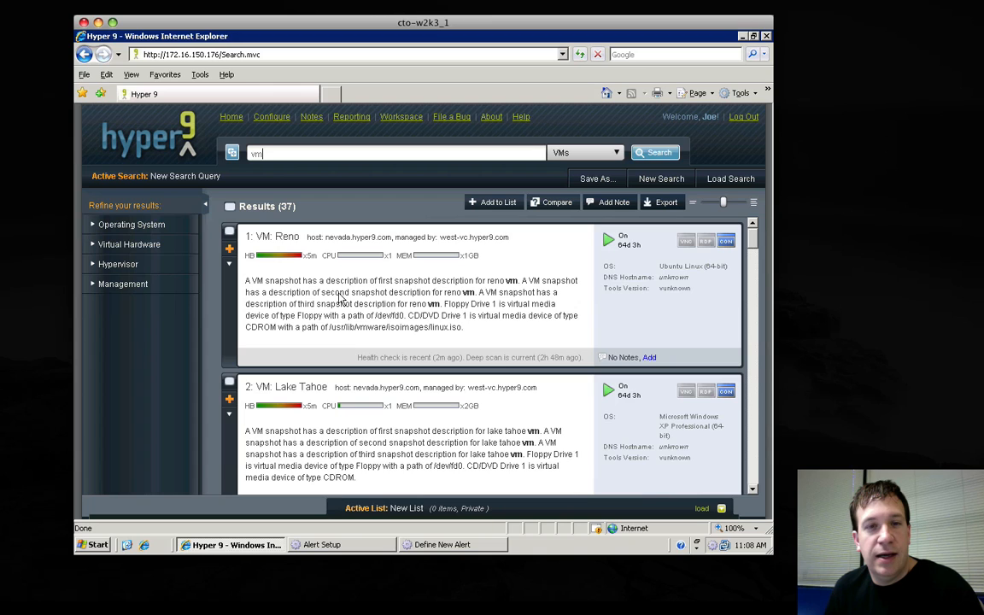
pyautogui.click(435, 545)
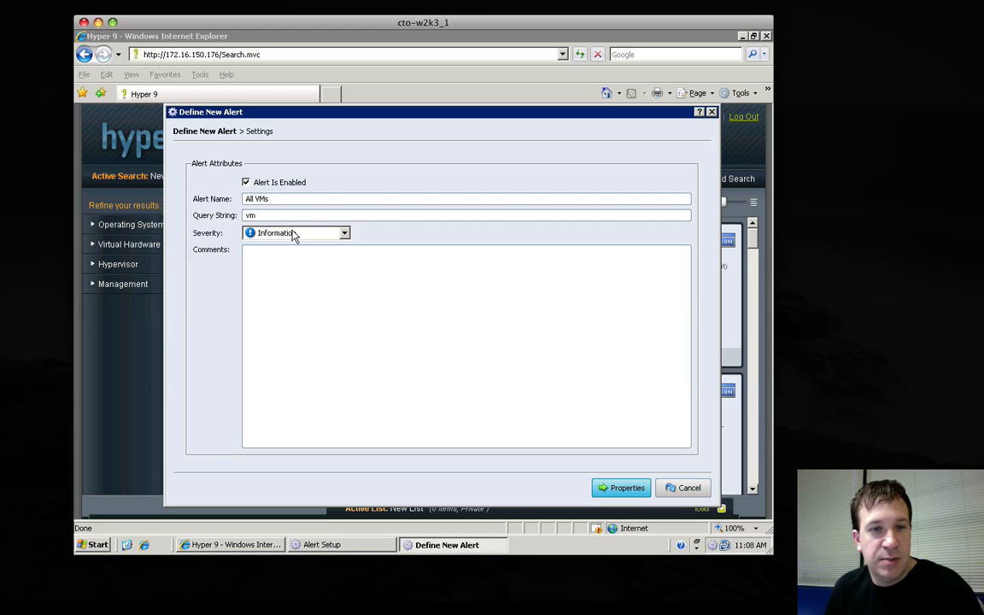
pyautogui.click(345, 235)
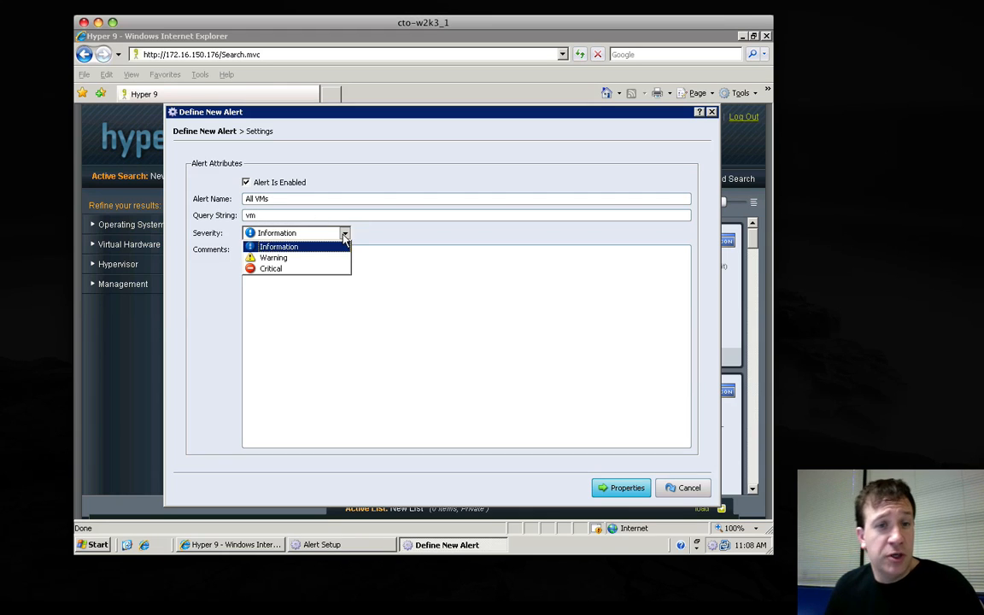
pyautogui.click(292, 258)
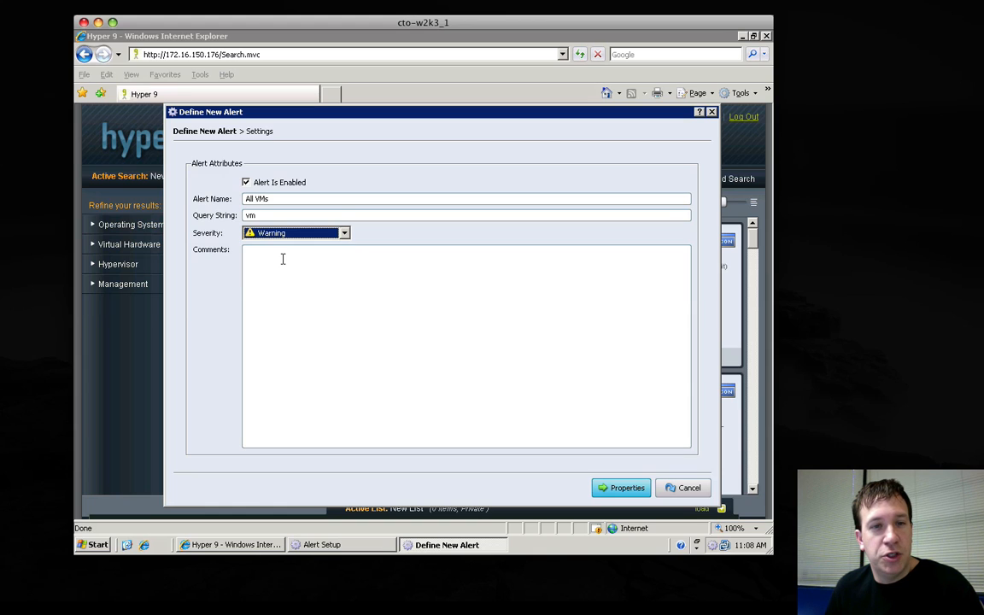
pyautogui.click(300, 299)
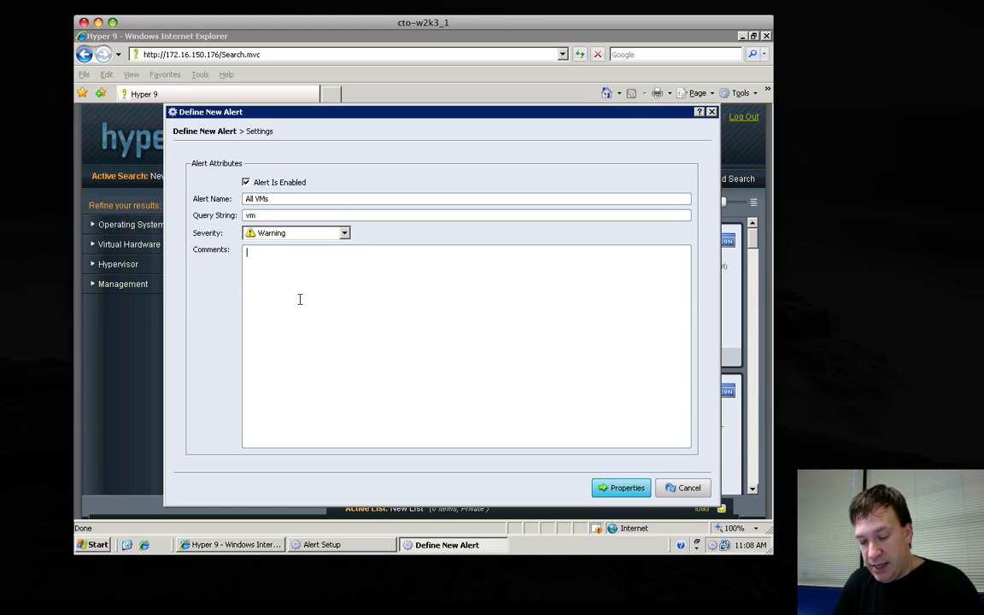
pyautogui.write('Watch the nu')
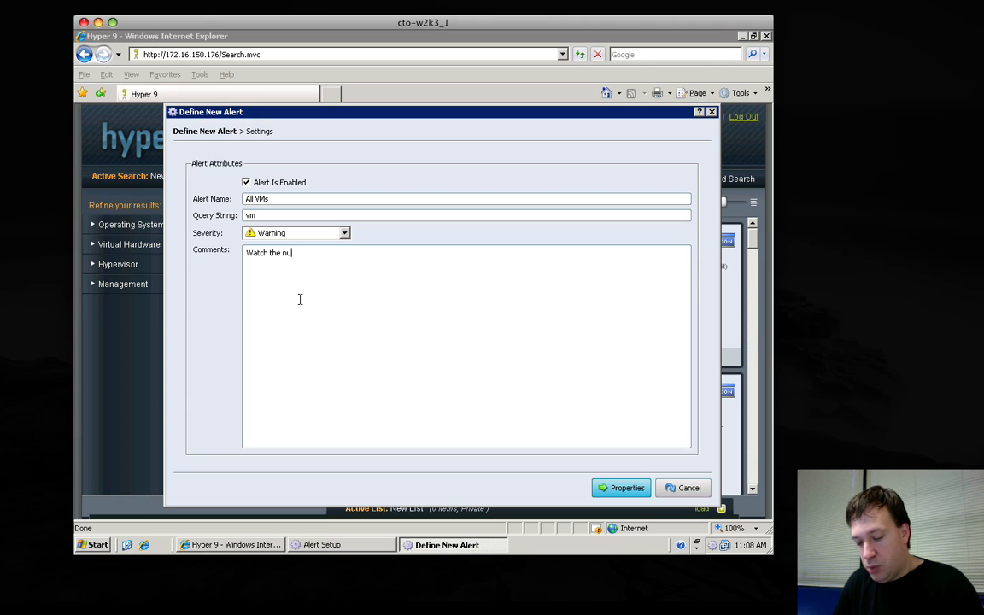
pyautogui.write('mber')
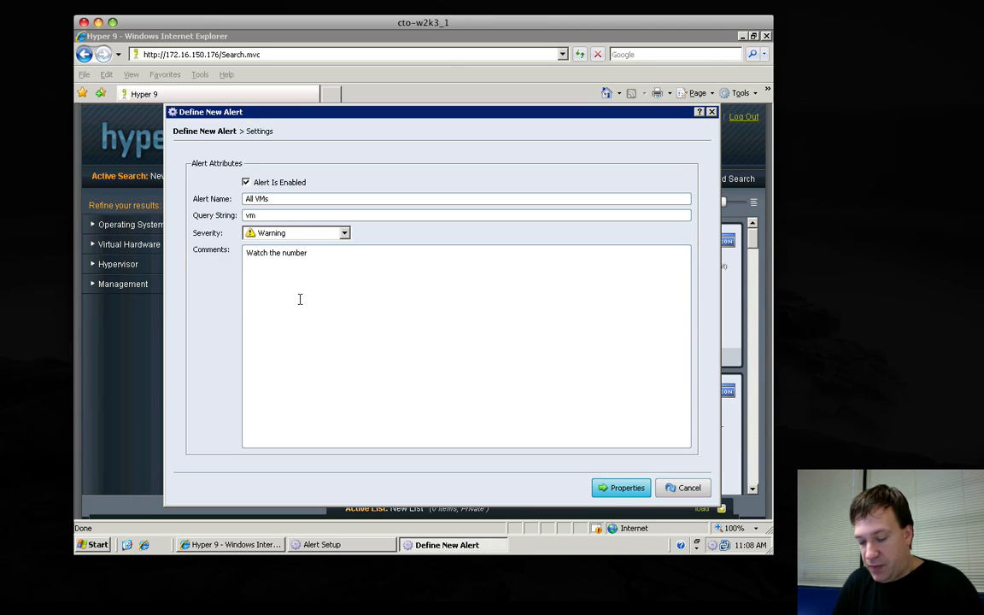
pyautogui.write(' and ')
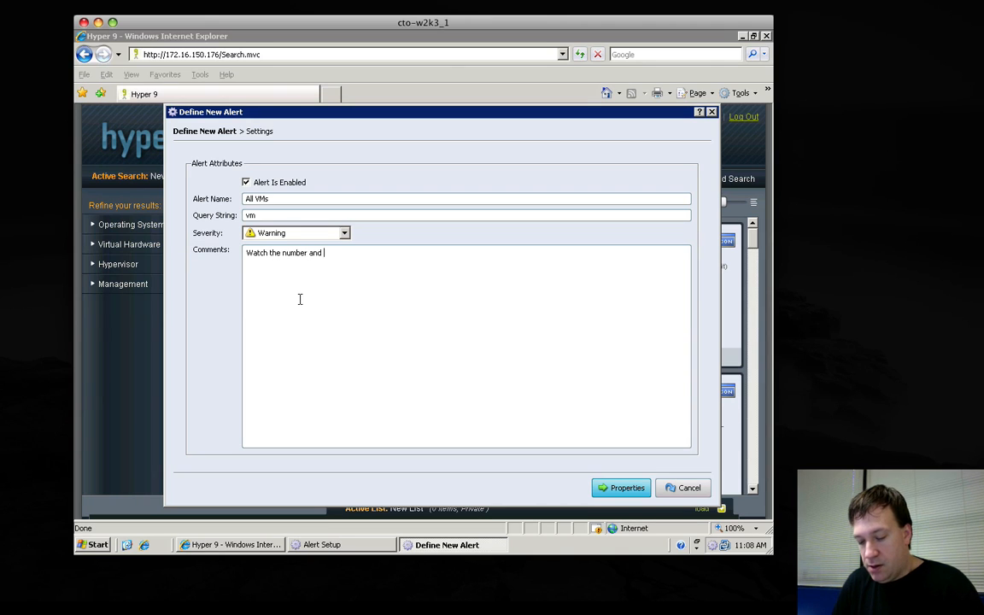
pyautogui.write('set of VMs')
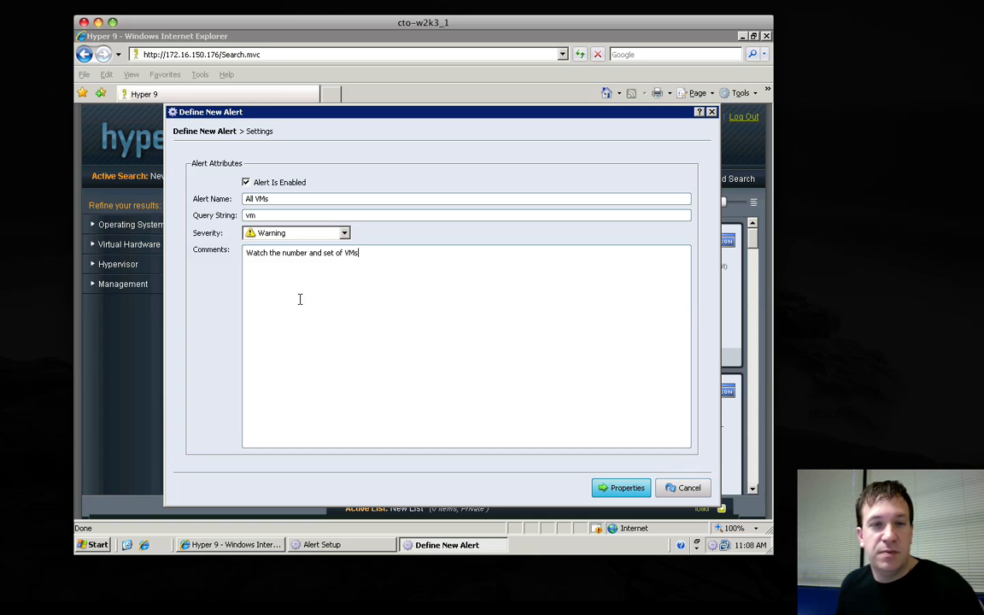
# Add the Set of Virtual Machines property to the alert with the On Change operator.
pyautogui.click(623, 491)
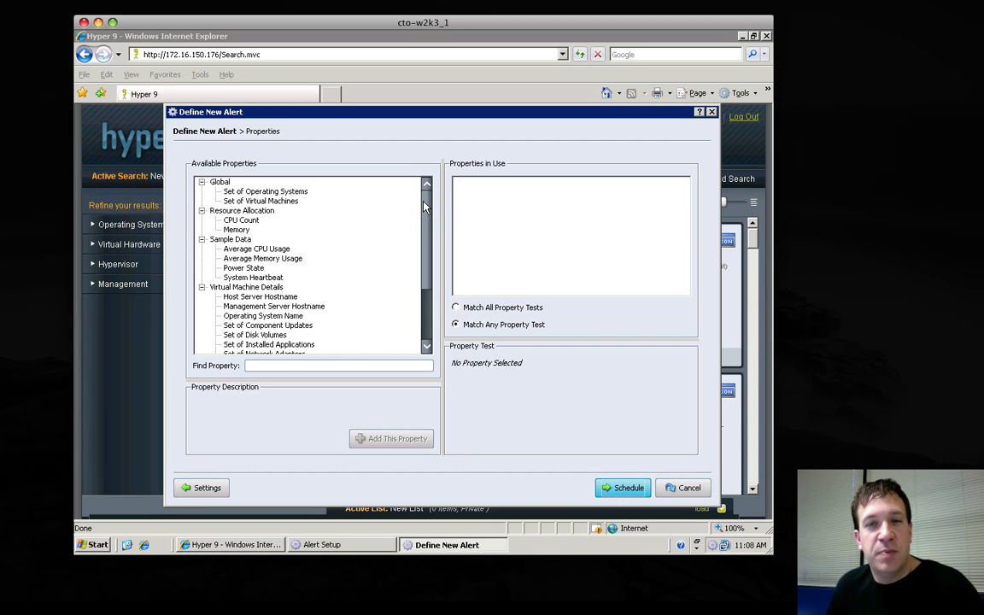
pyautogui.click(124, 327)
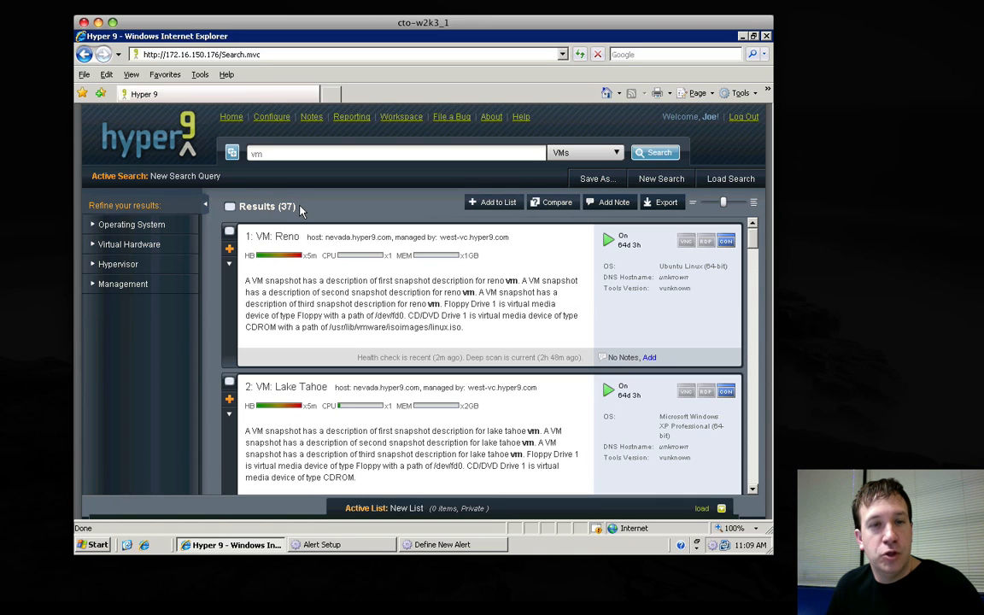
pyautogui.click(455, 547)
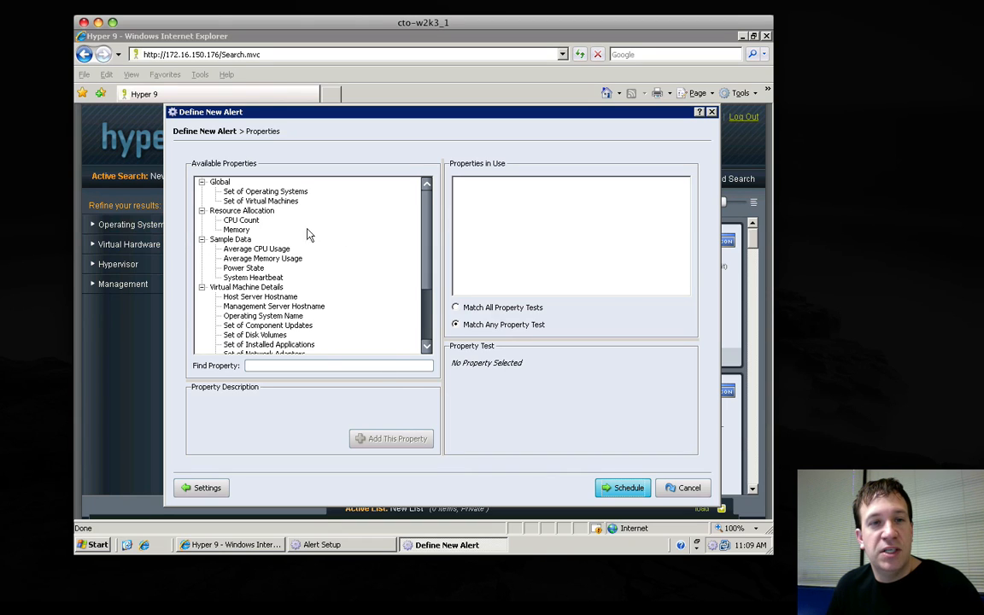
pyautogui.click(268, 201)
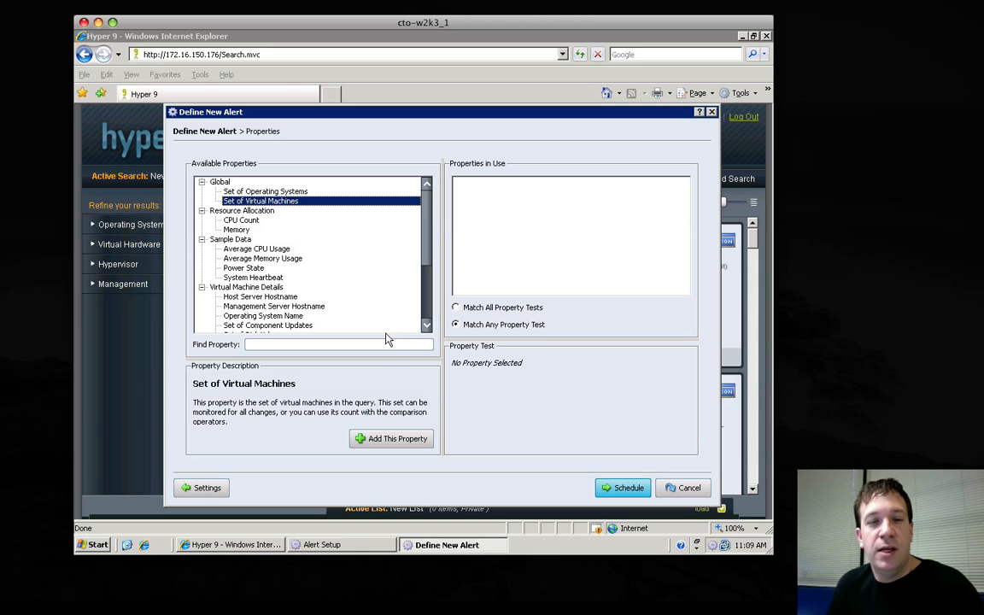
pyautogui.click(388, 441)
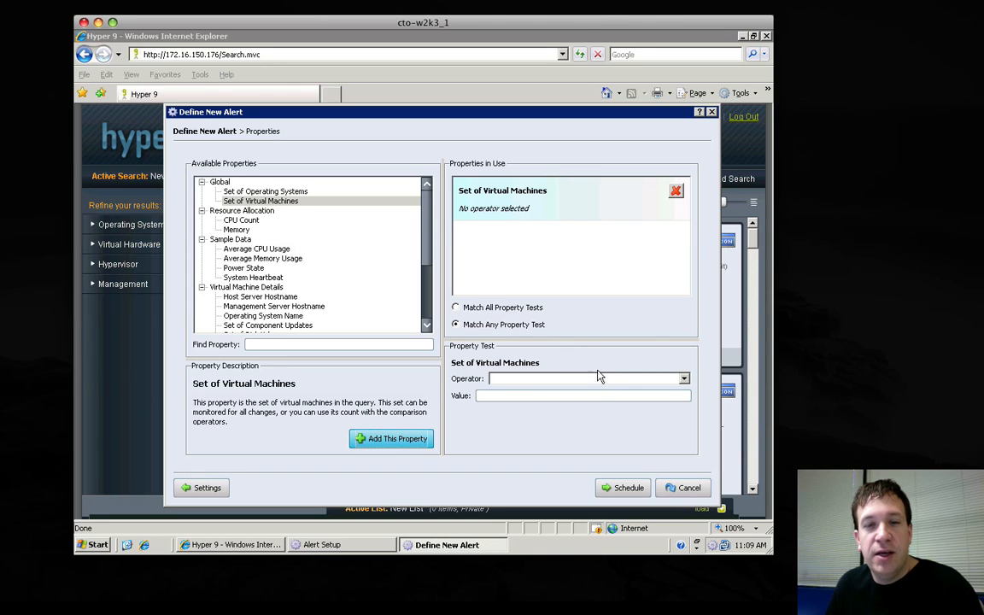
pyautogui.click(685, 379)
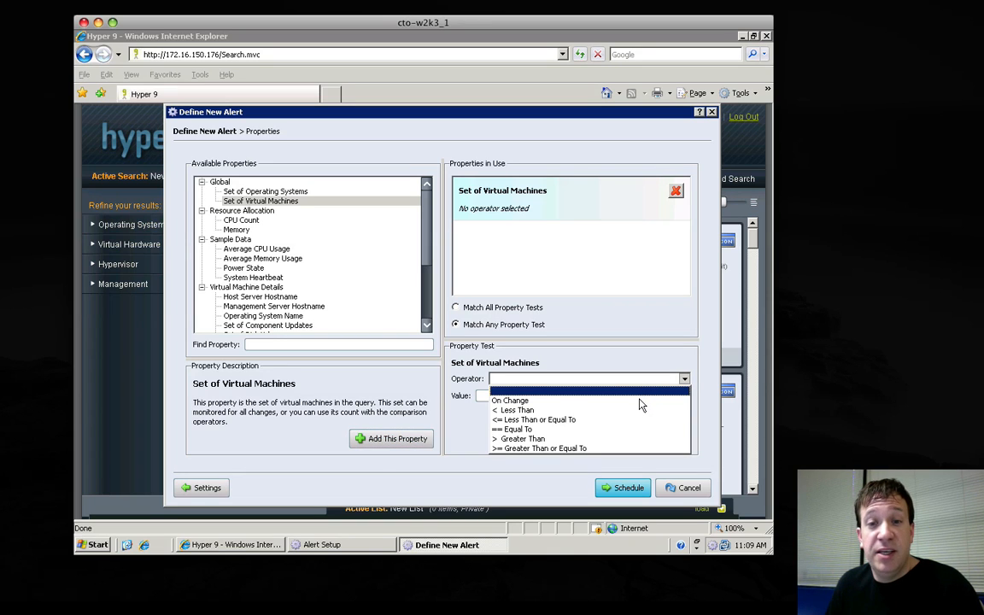
pyautogui.click(556, 403)
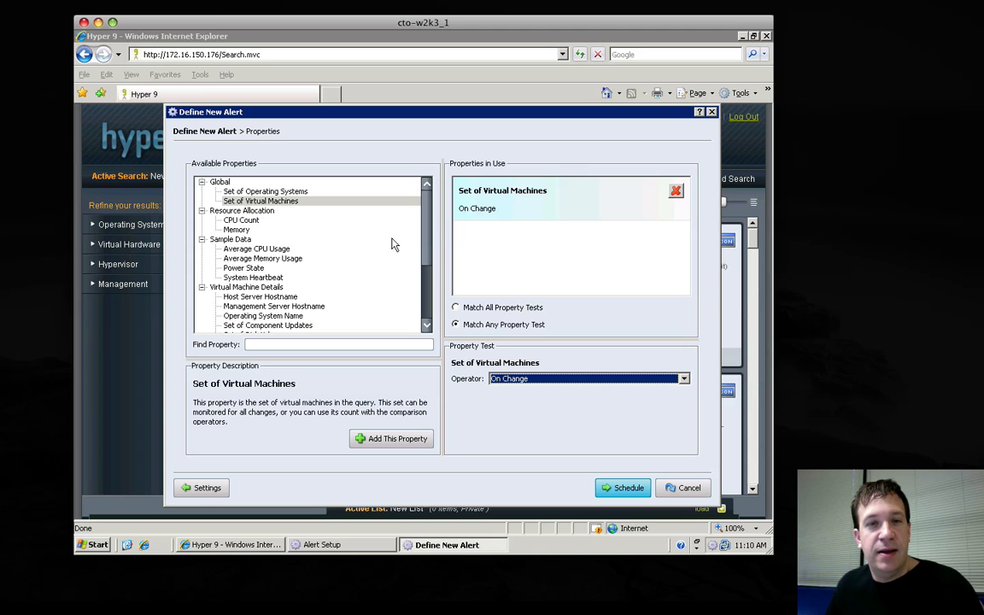
pyautogui.moveTo(427, 236)
pyautogui.mouseDown()
pyautogui.moveTo(428, 293)
pyautogui.moveTo(432, 224)
pyautogui.mouseUp()
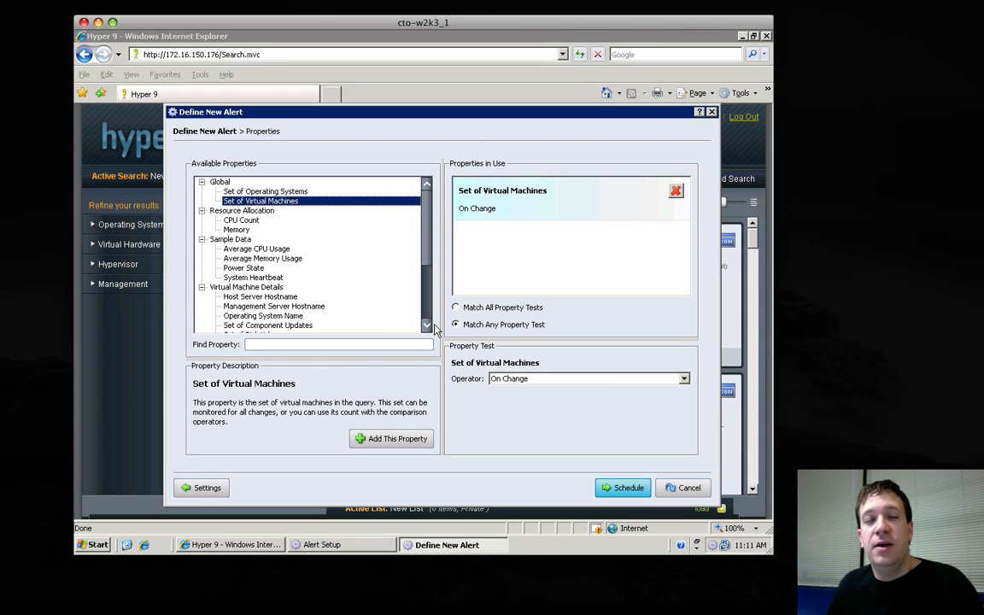
# Schedule the alert to run every 5 minutes on all seven days of the week.
pyautogui.click(623, 488)
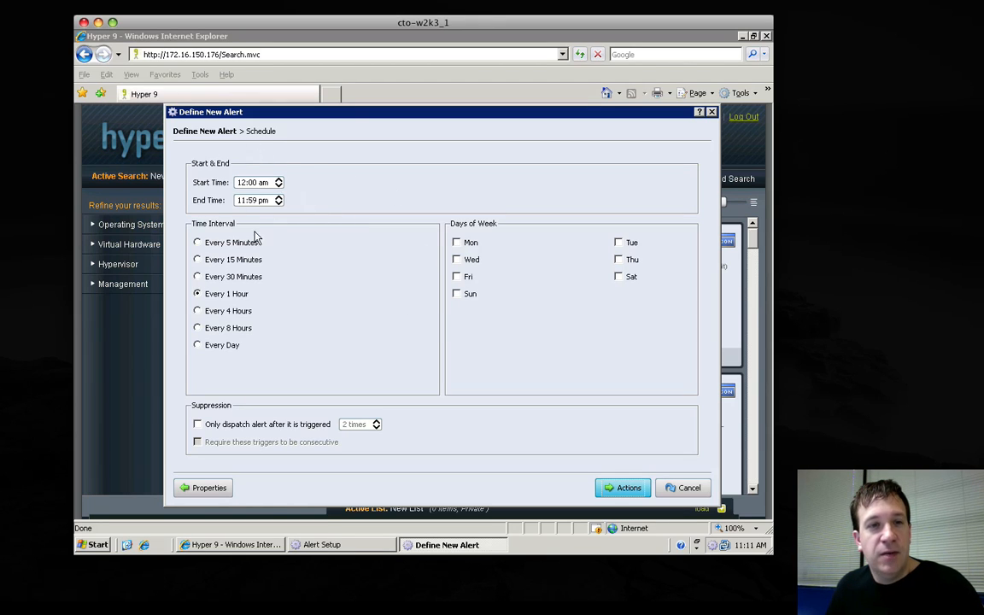
pyautogui.click(197, 244)
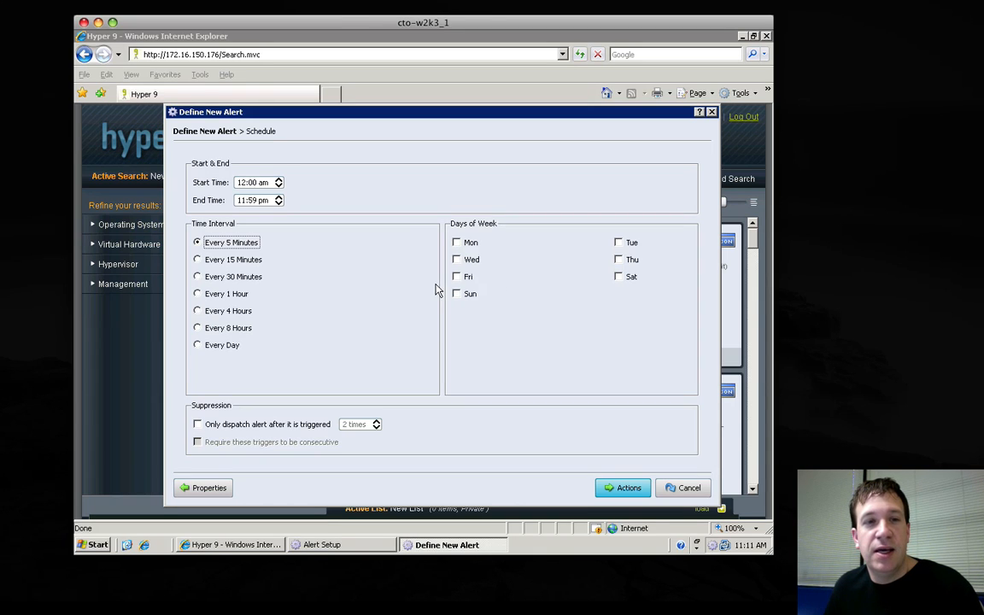
pyautogui.click(457, 243)
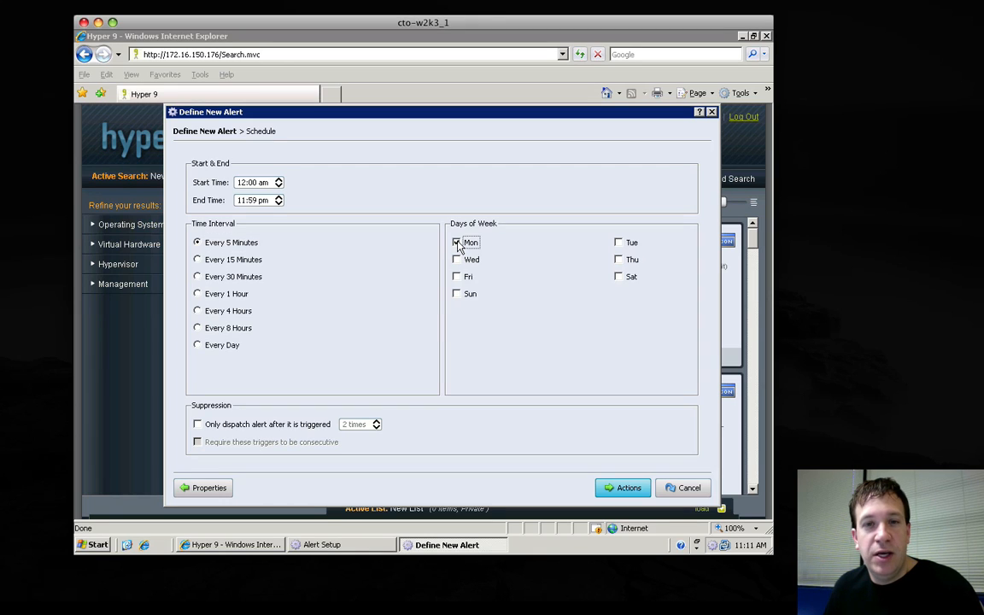
pyautogui.click(457, 260)
pyautogui.click(457, 278)
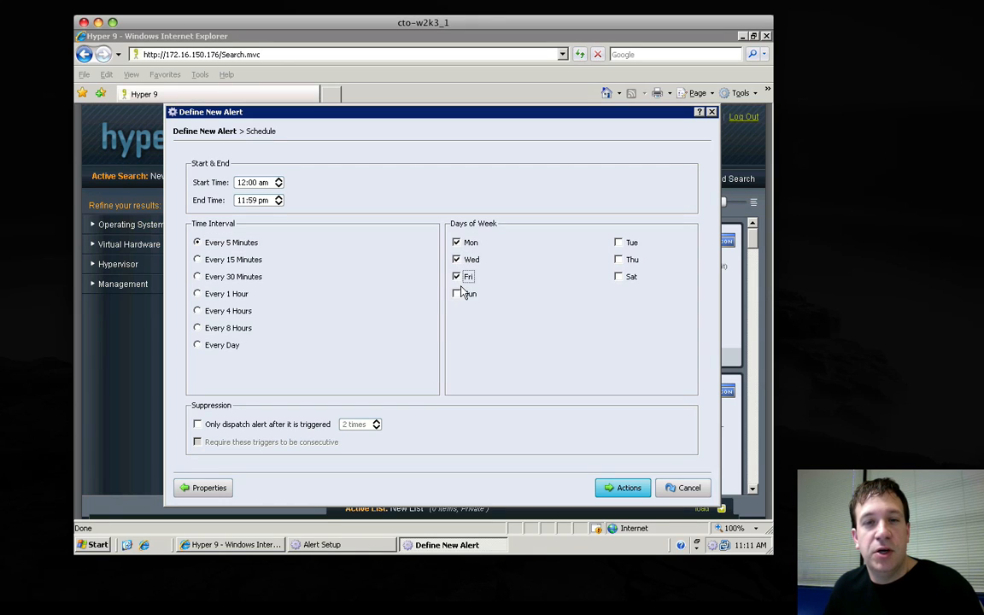
pyautogui.click(458, 294)
pyautogui.click(618, 243)
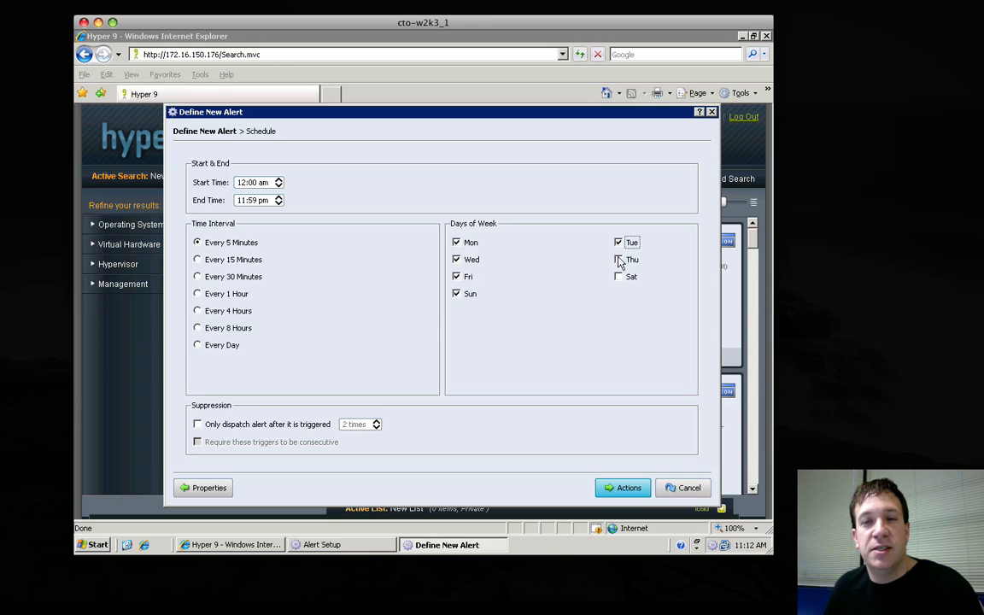
pyautogui.click(618, 260)
pyautogui.click(618, 277)
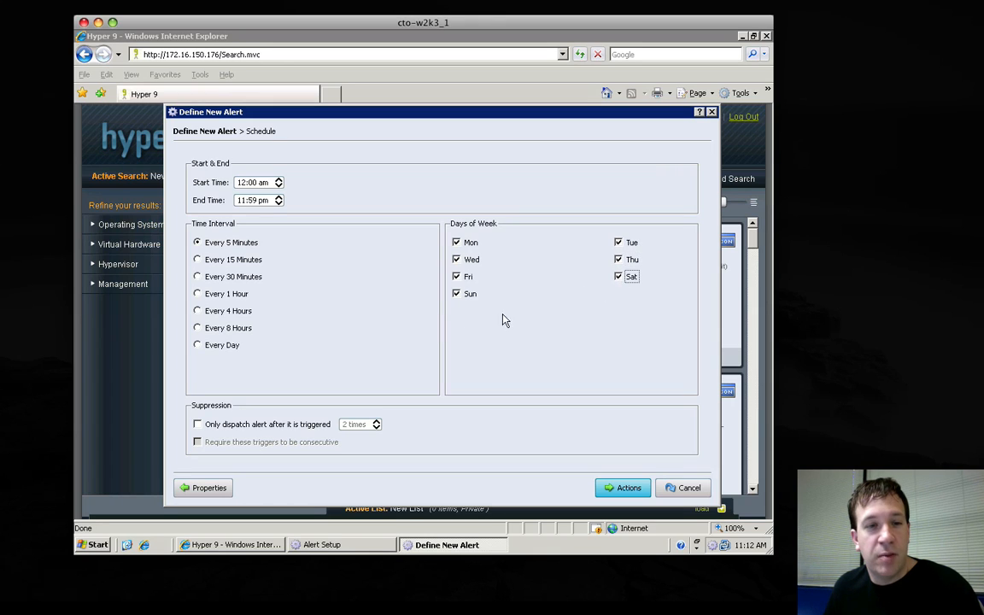
pyautogui.click(198, 425)
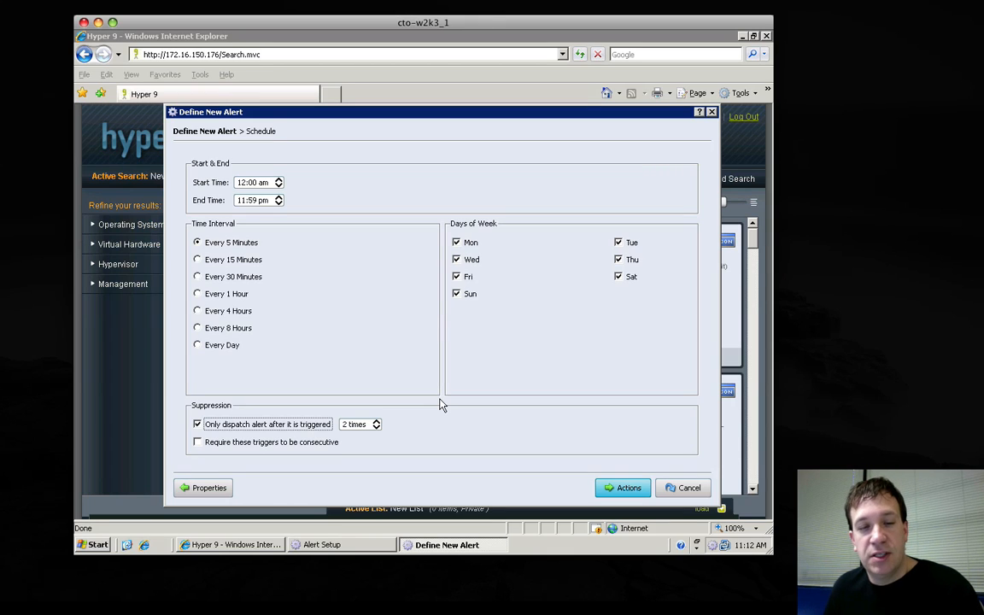
pyautogui.click(377, 424)
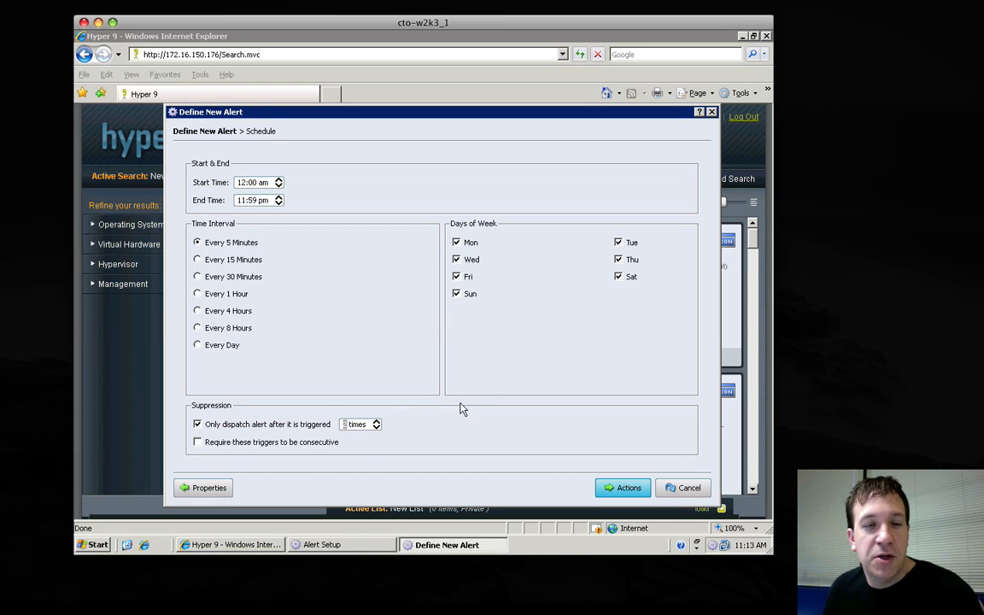
pyautogui.click(197, 425)
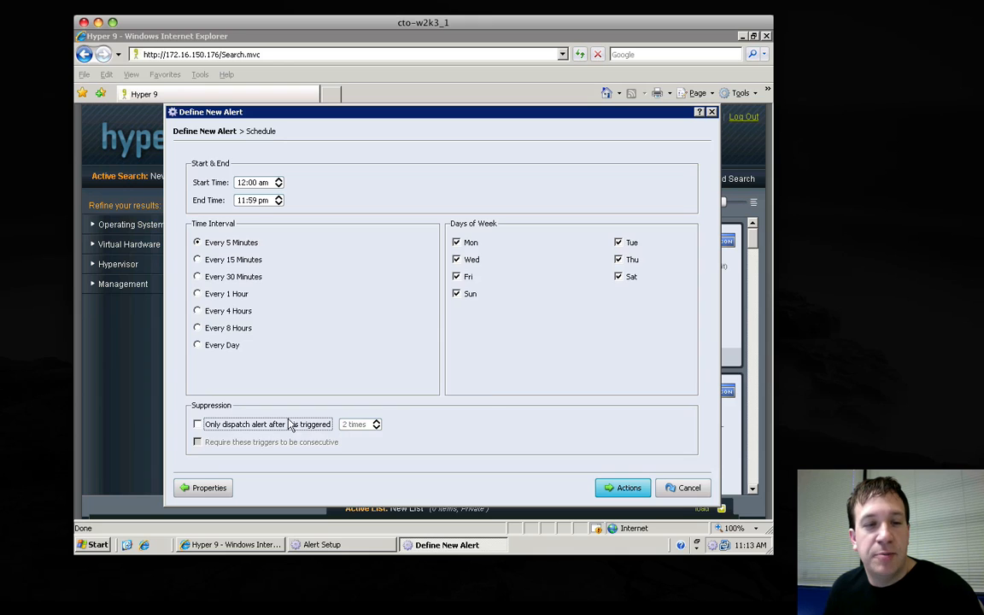
# Enable the alert popup among the alert's standard actions.
pyautogui.click(622, 487)
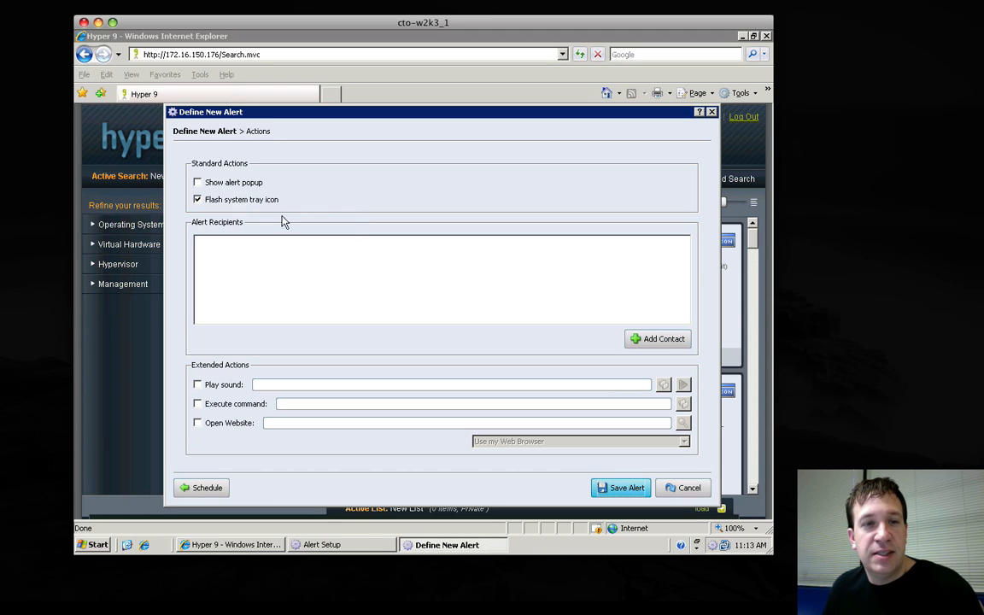
pyautogui.click(250, 189)
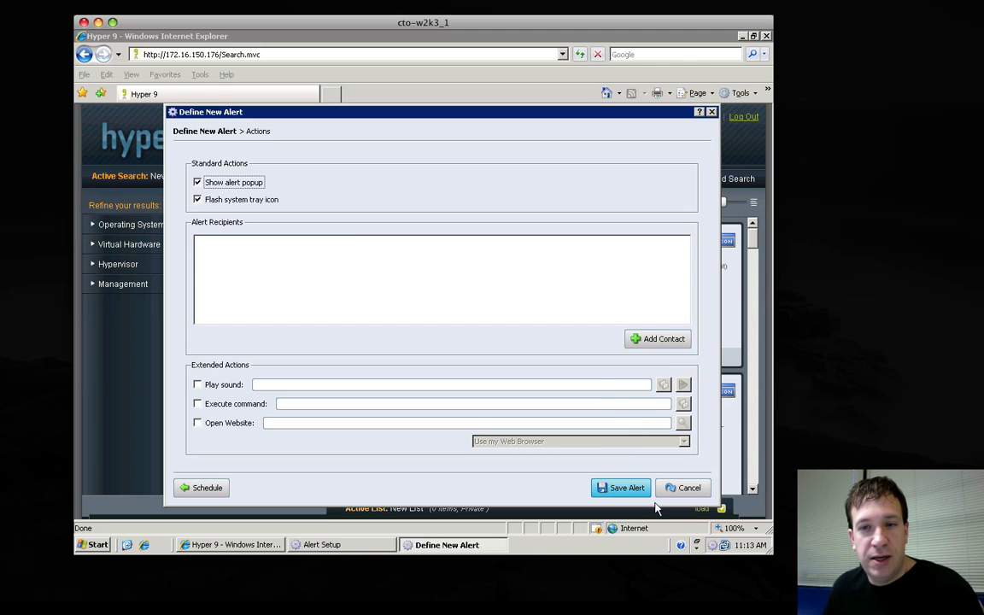
# Add a new alert recipient and enter the contact's e-mail address.
pyautogui.click(652, 343)
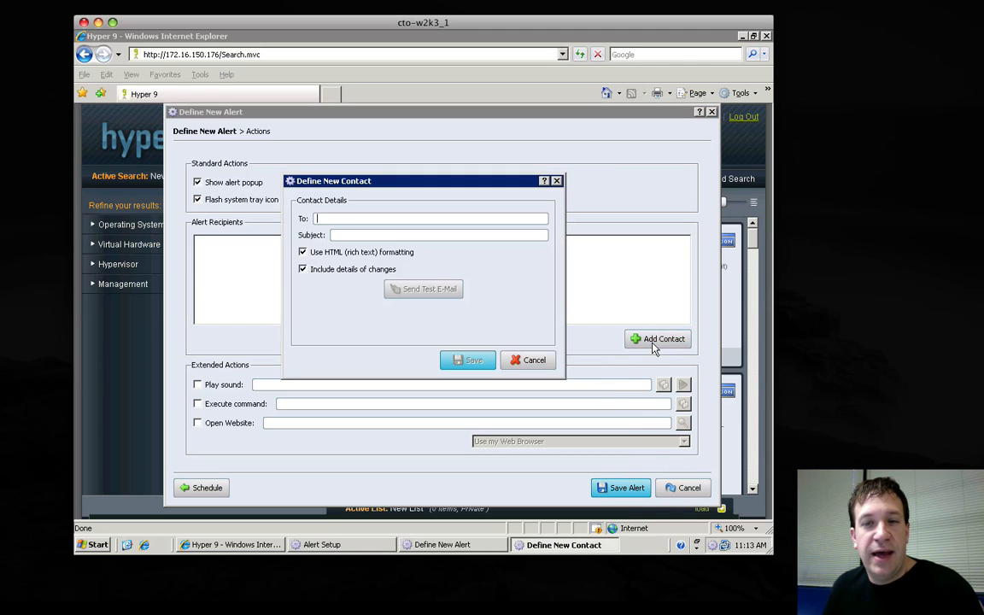
pyautogui.click(373, 217)
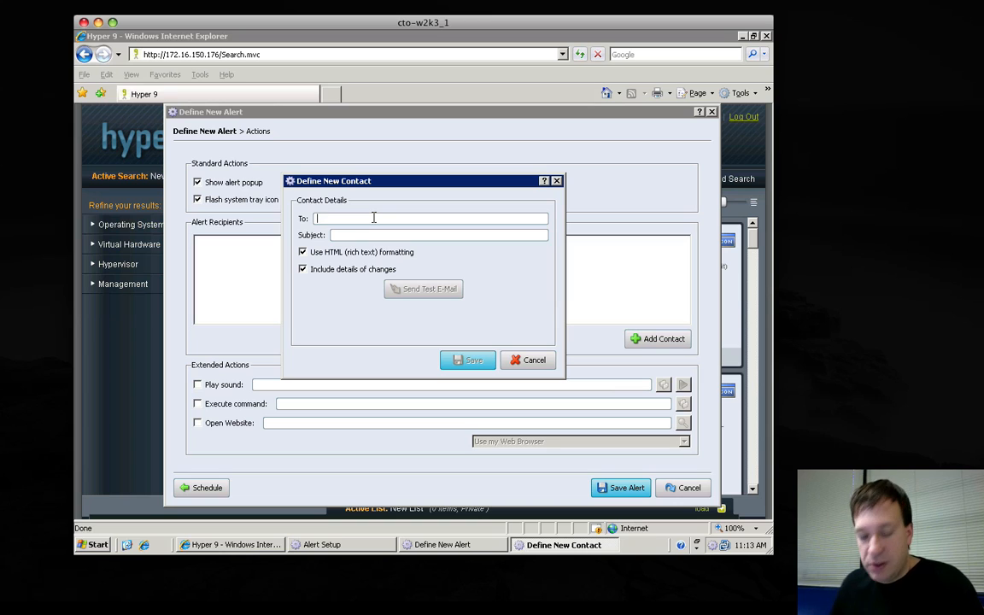
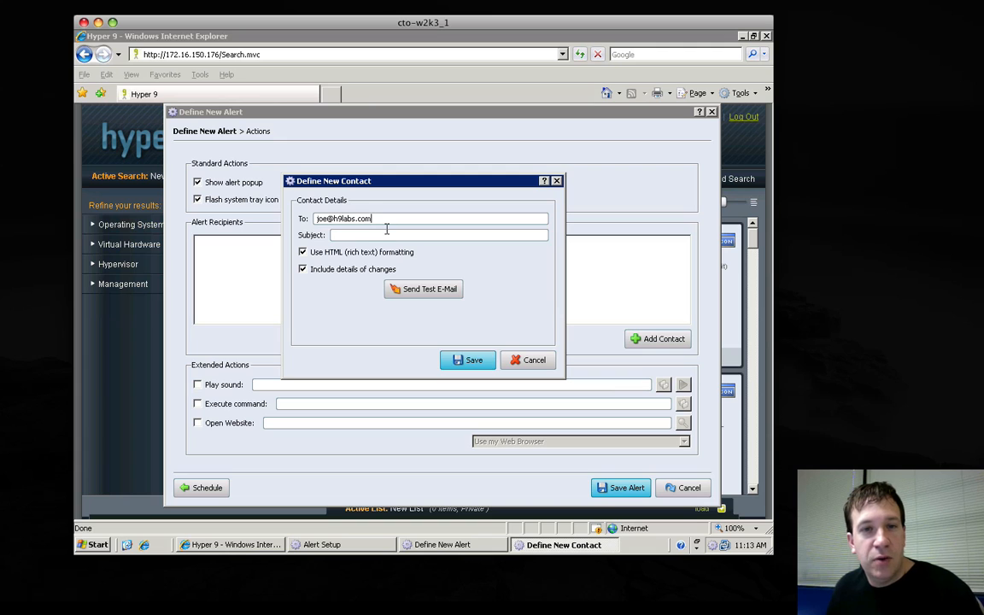
# Set the recipient's e-mail subject to "A VirtualMachine has changed" and save the contact.
pyautogui.click(388, 233)
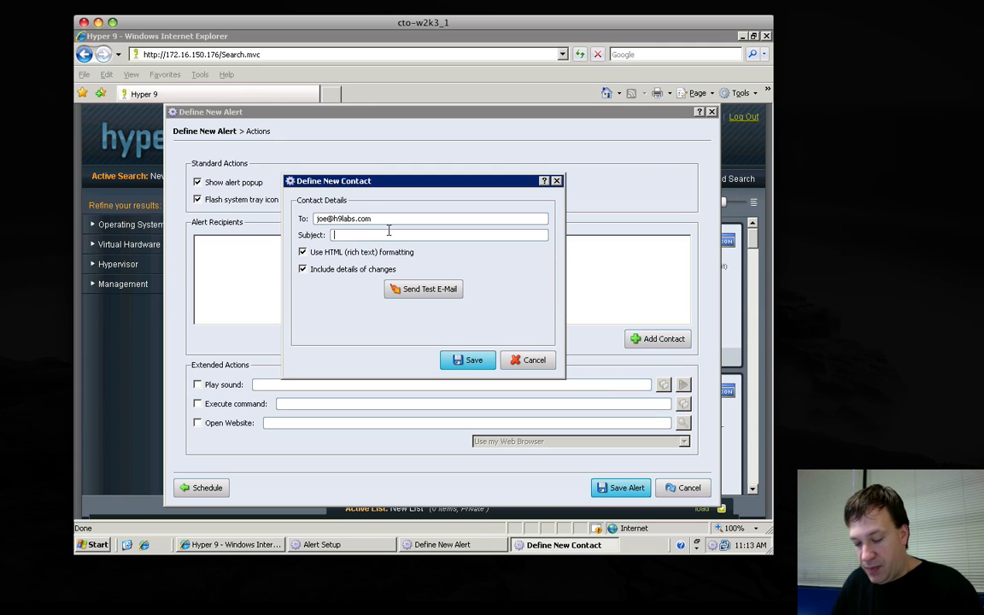
pyautogui.write('A Virtual')
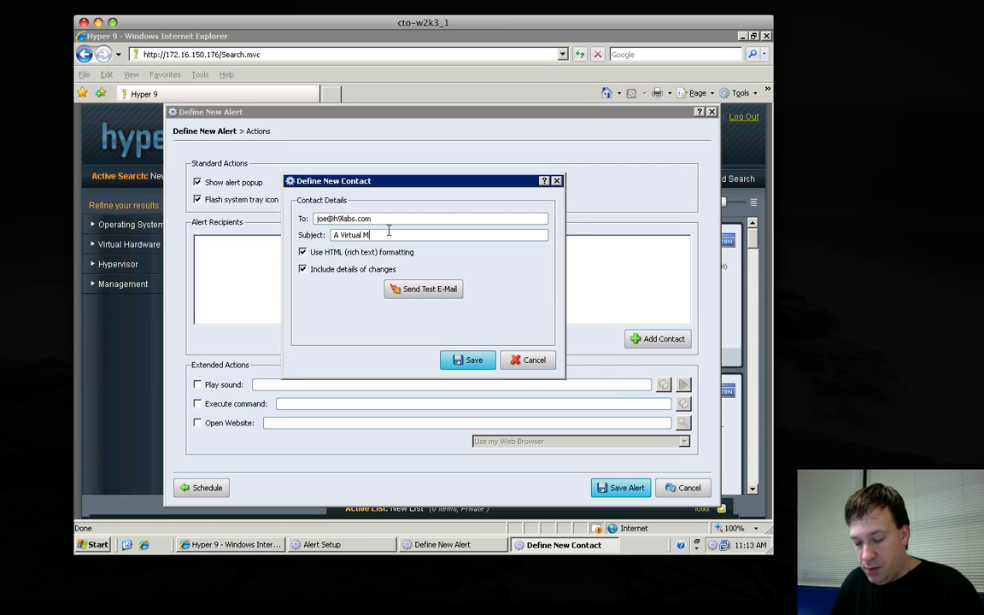
pyautogui.write('Machine')
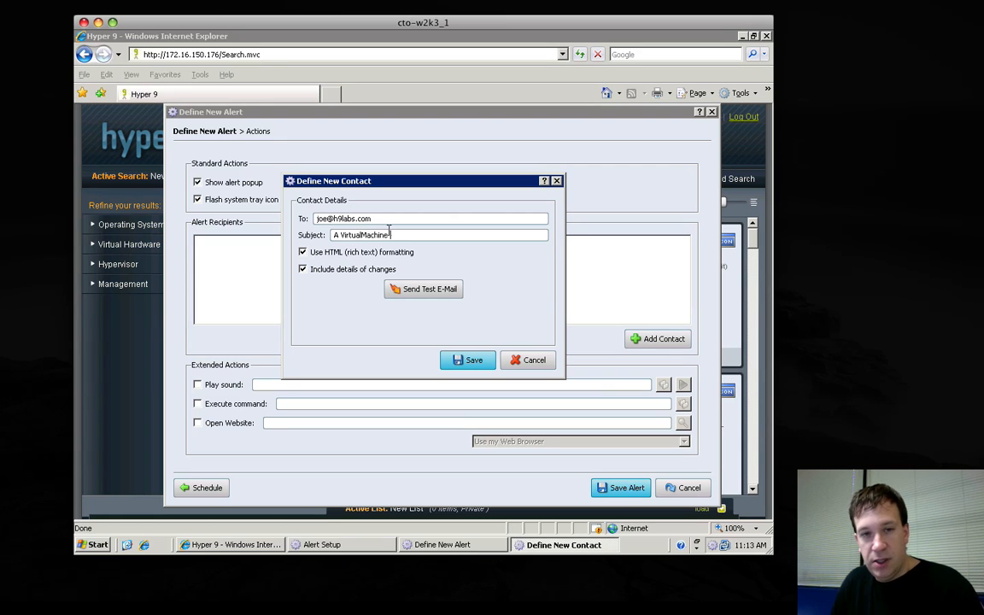
pyautogui.write(' has changed')
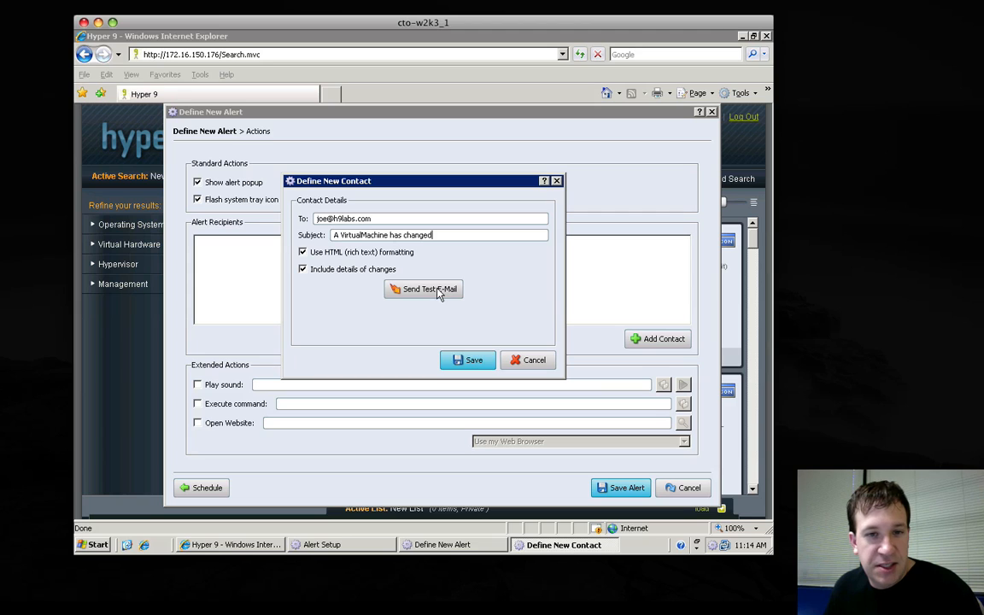
pyautogui.click(469, 362)
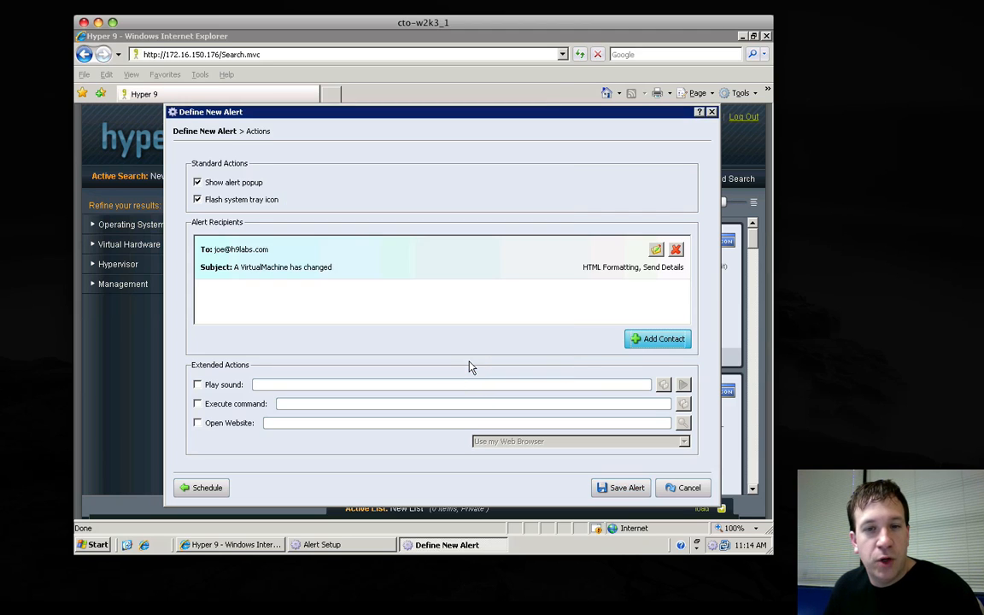
pyautogui.click(655, 337)
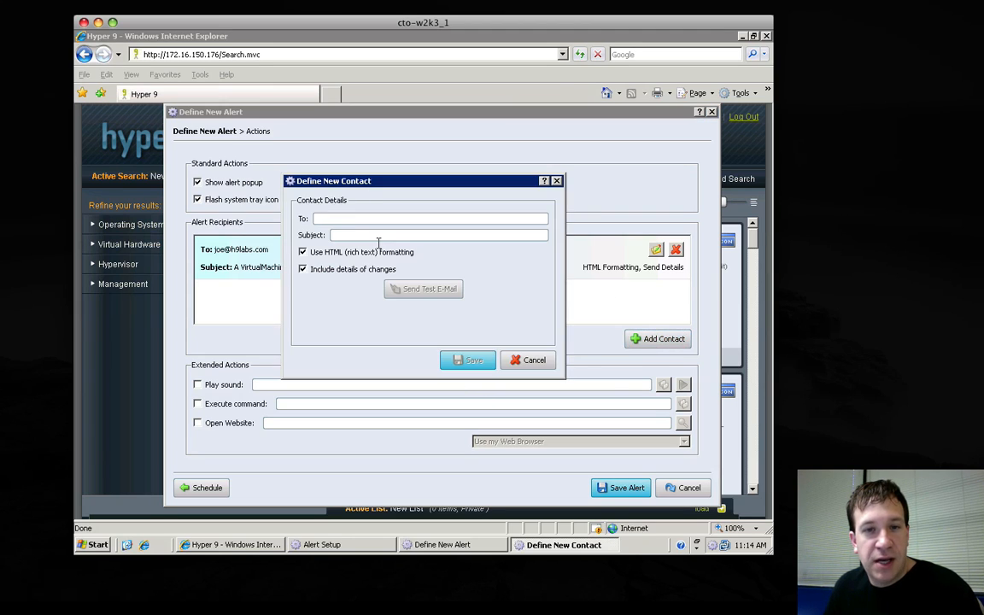
pyautogui.click(527, 359)
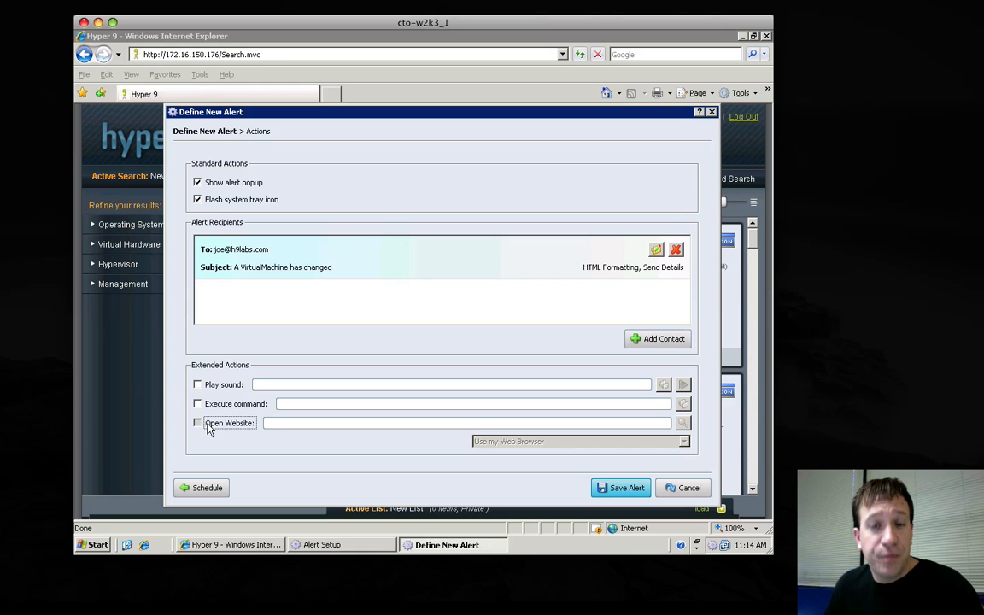
pyautogui.click(207, 424)
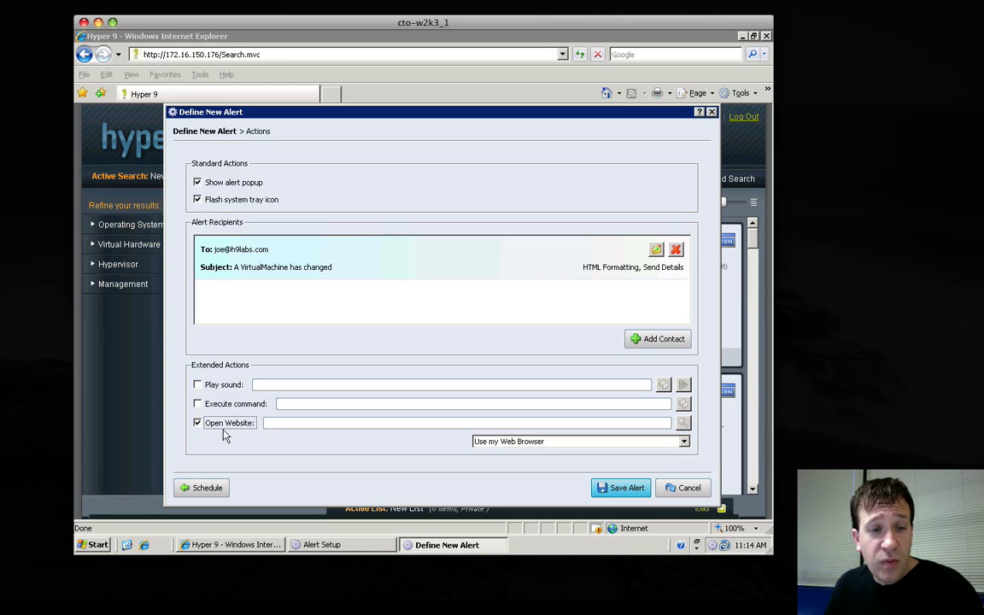
pyautogui.click(281, 421)
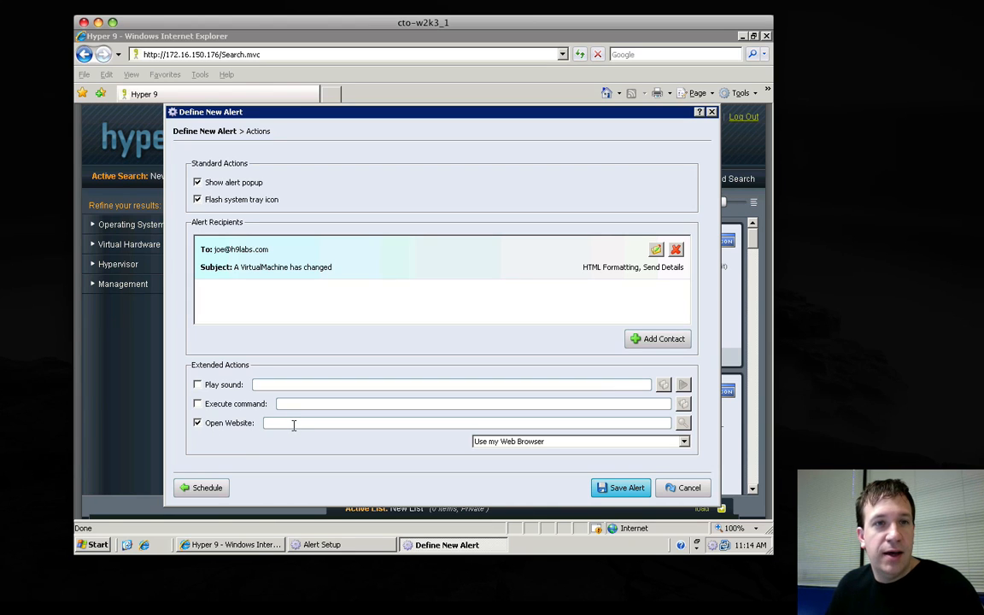
pyautogui.write('http://172.1')
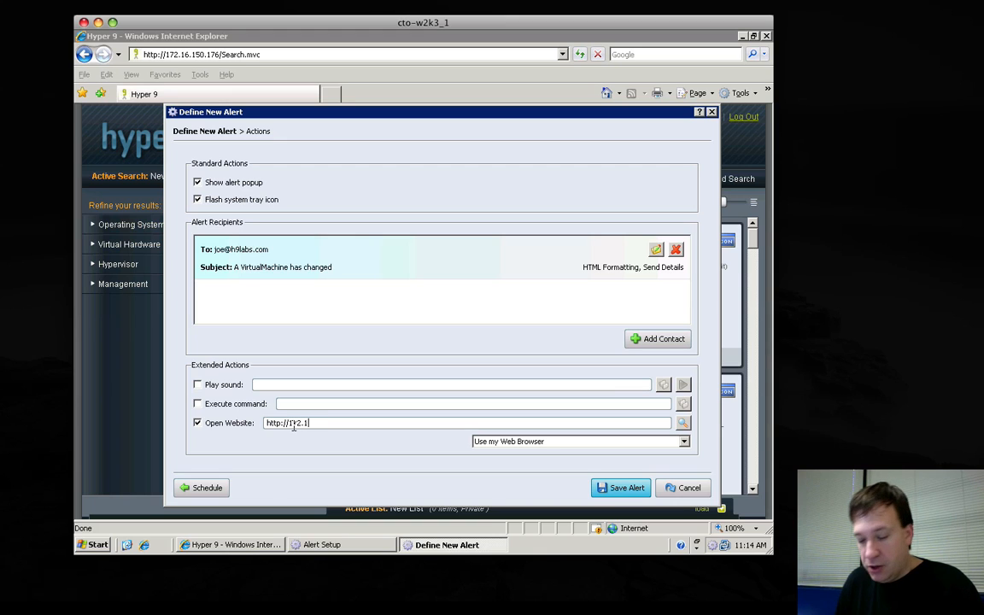
pyautogui.write('6.150.')
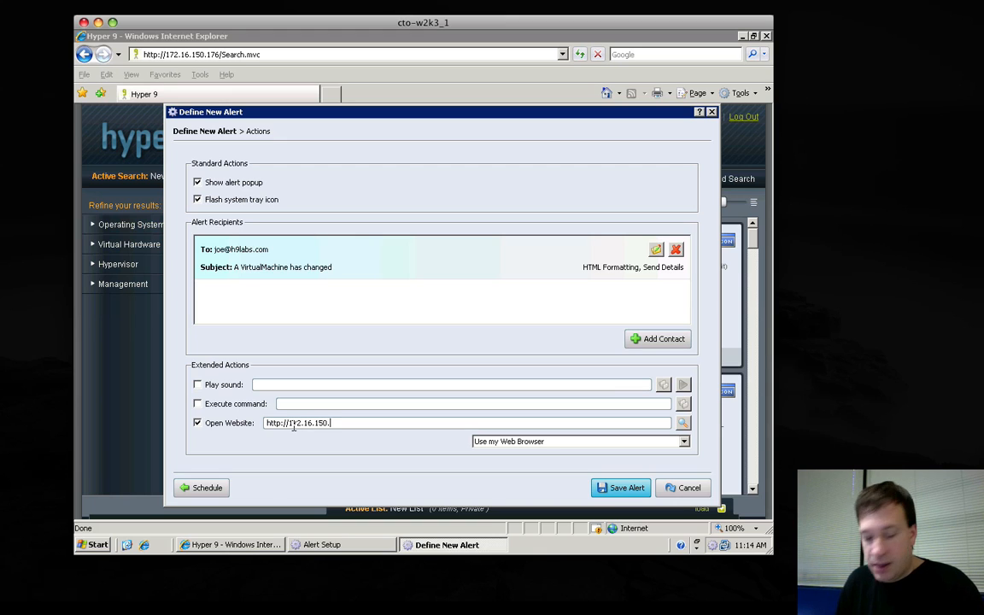
pyautogui.write('176')
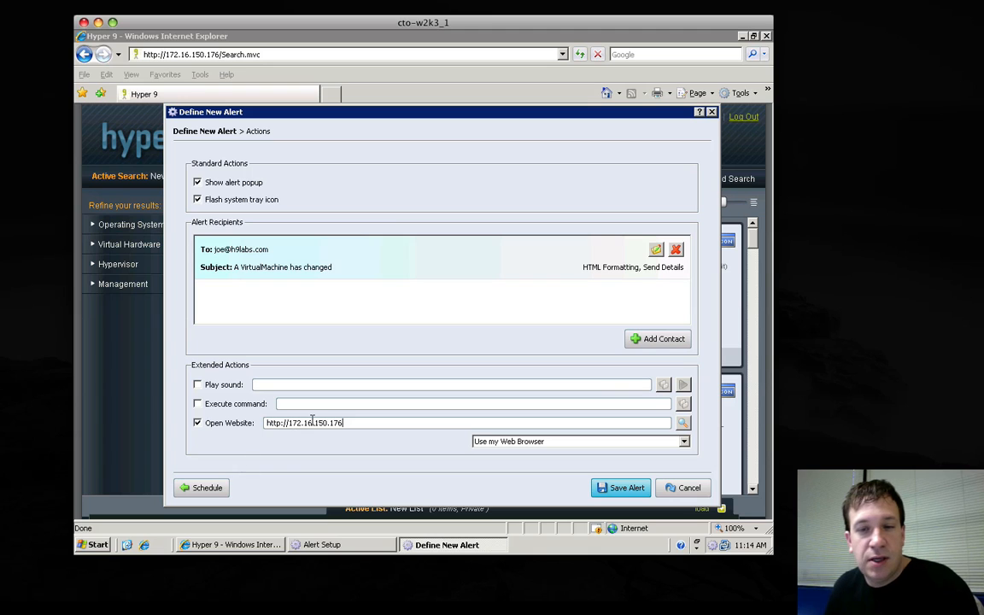
pyautogui.click(616, 489)
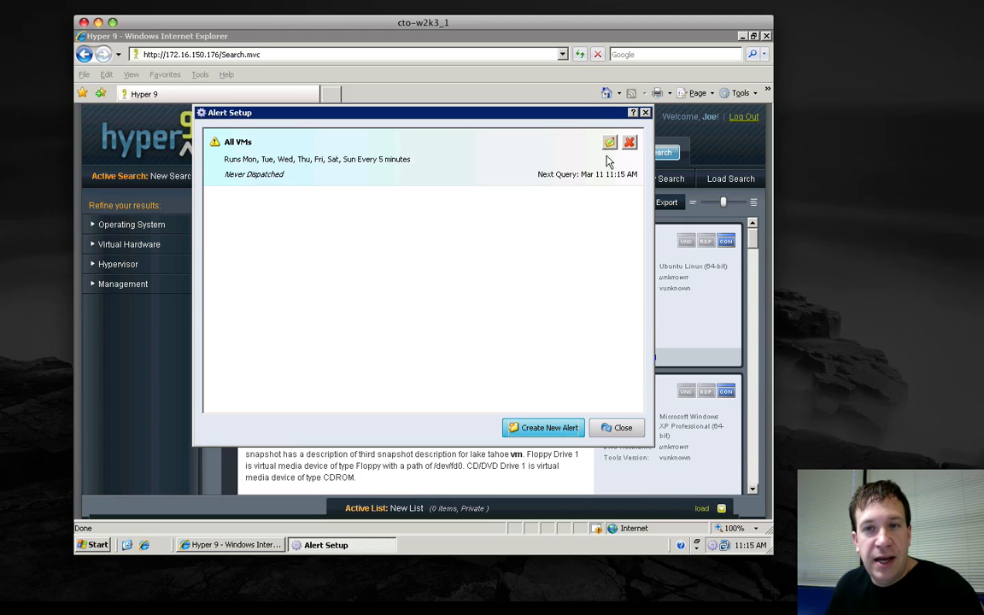
# Open the saved All VMs alert for editing, review its settings and leave without changing anything.
pyautogui.click(609, 143)
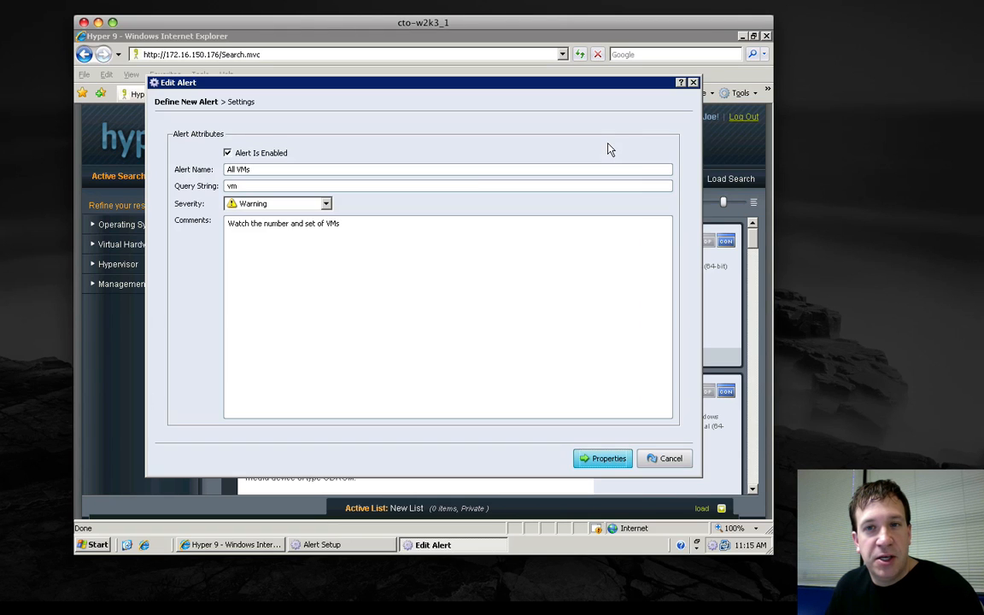
pyautogui.click(665, 460)
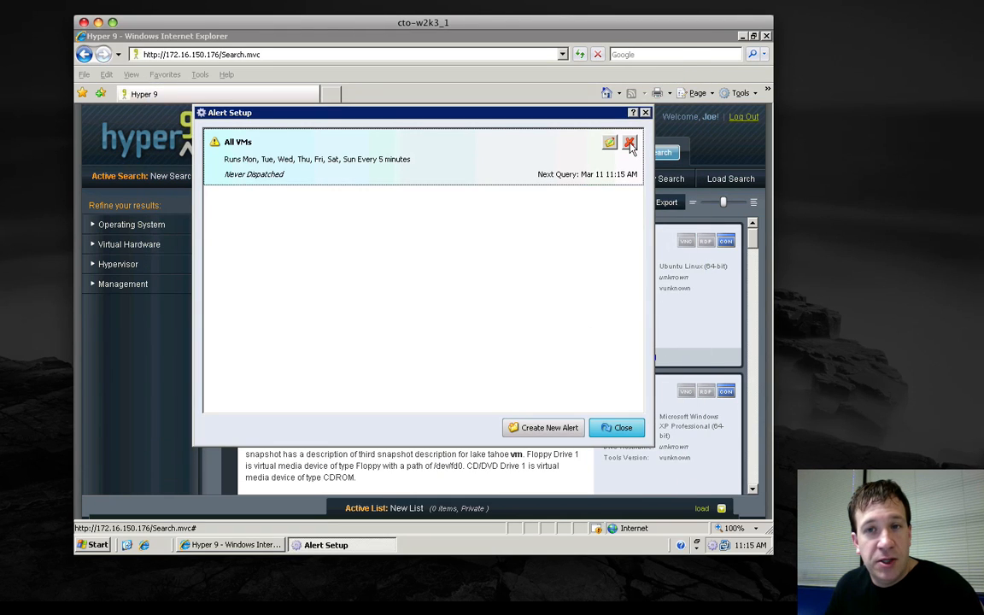